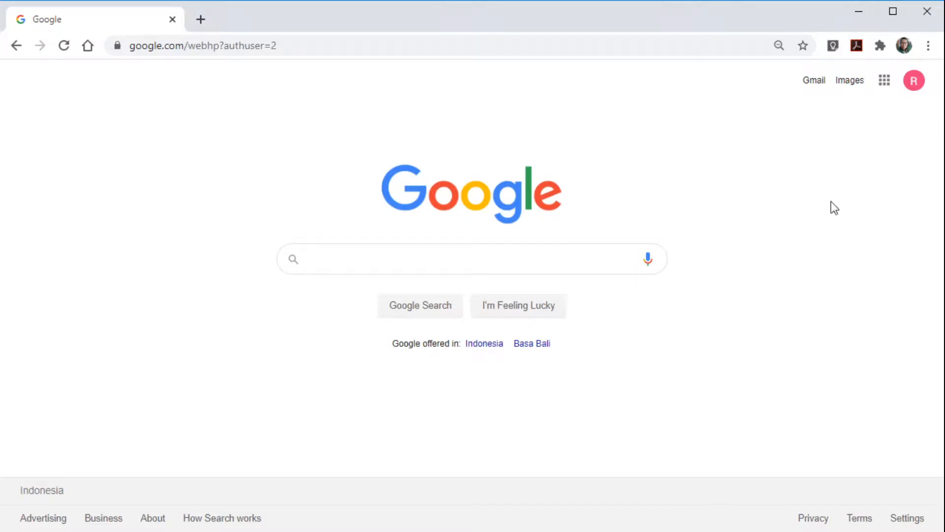
Browse the available Google apps from the Google homepage and open Google Drive
click(884, 88)
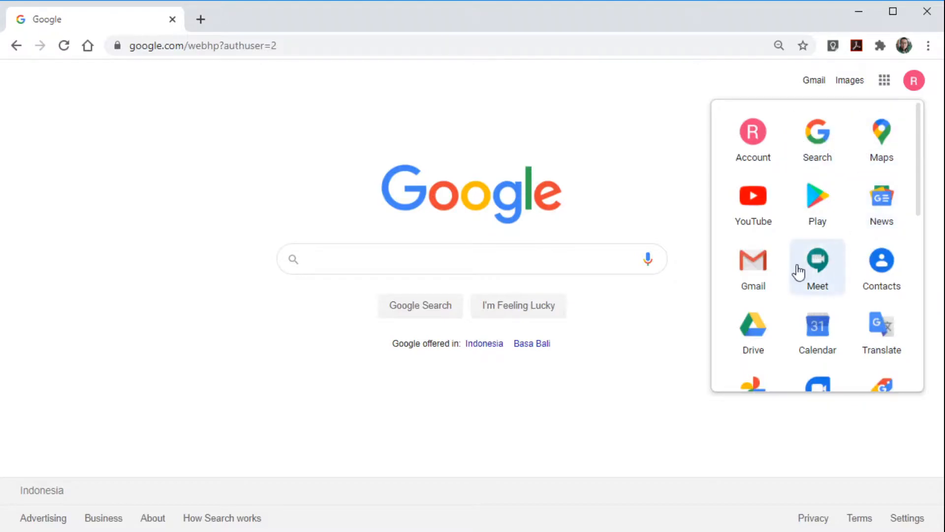
scroll(787, 278, down, 1)
scroll(784, 275, down, 5)
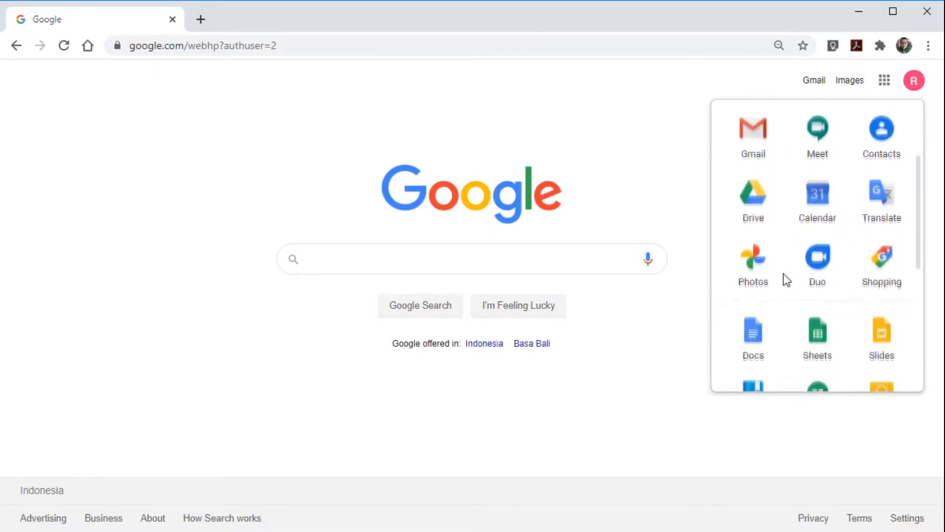
scroll(784, 275, down, 3)
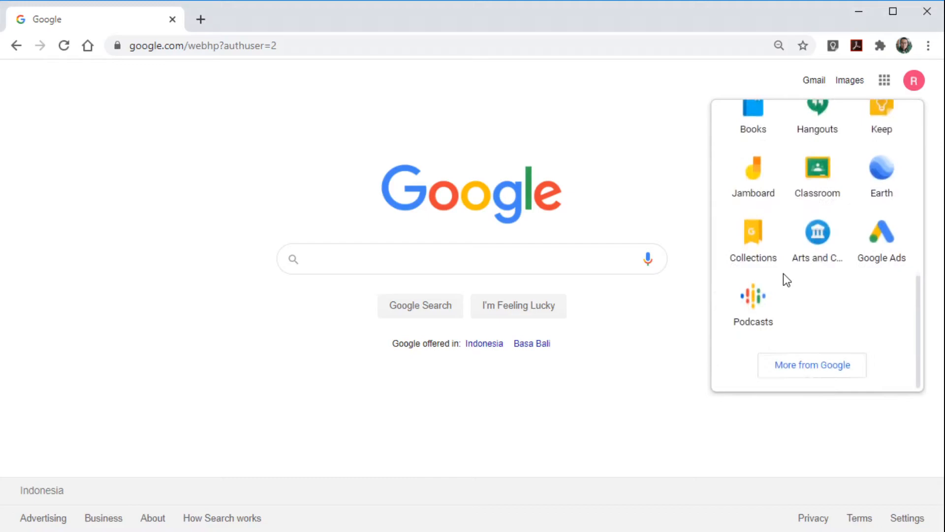
scroll(784, 274, up, 9)
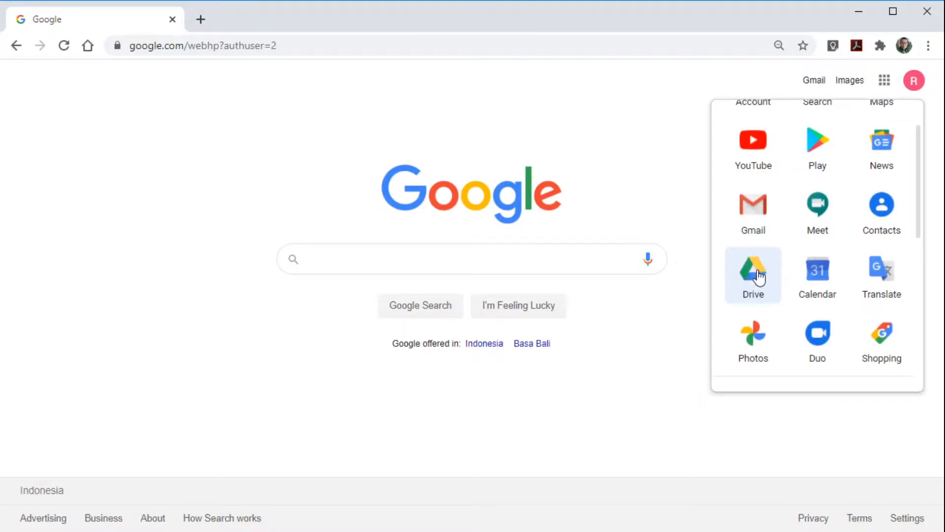
click(658, 341)
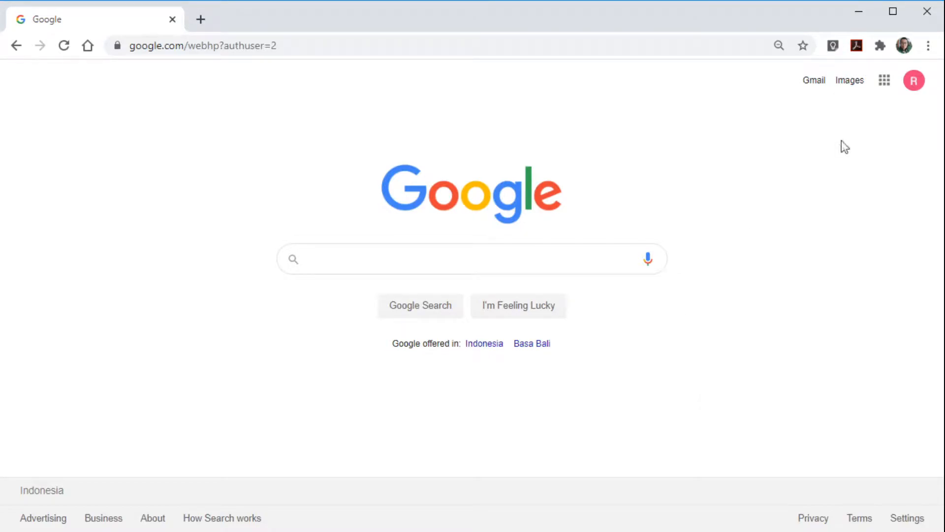
click(884, 84)
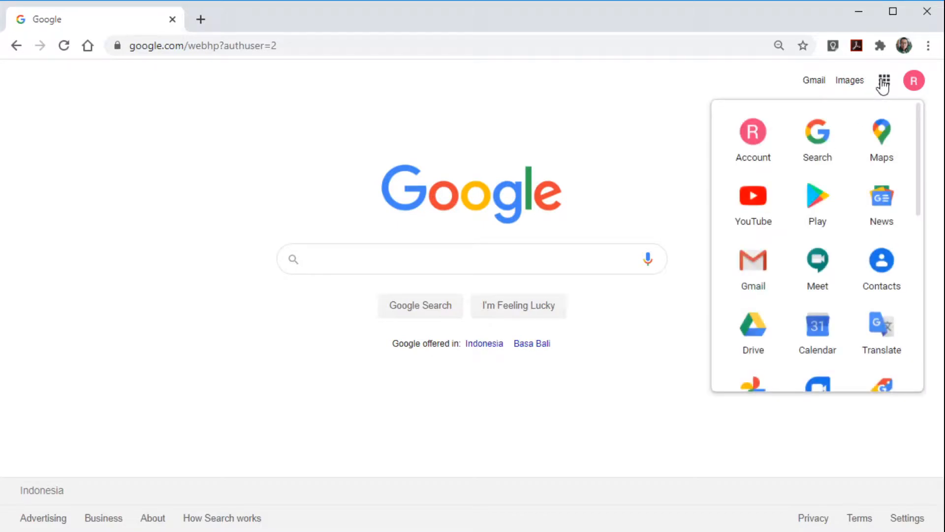
click(754, 329)
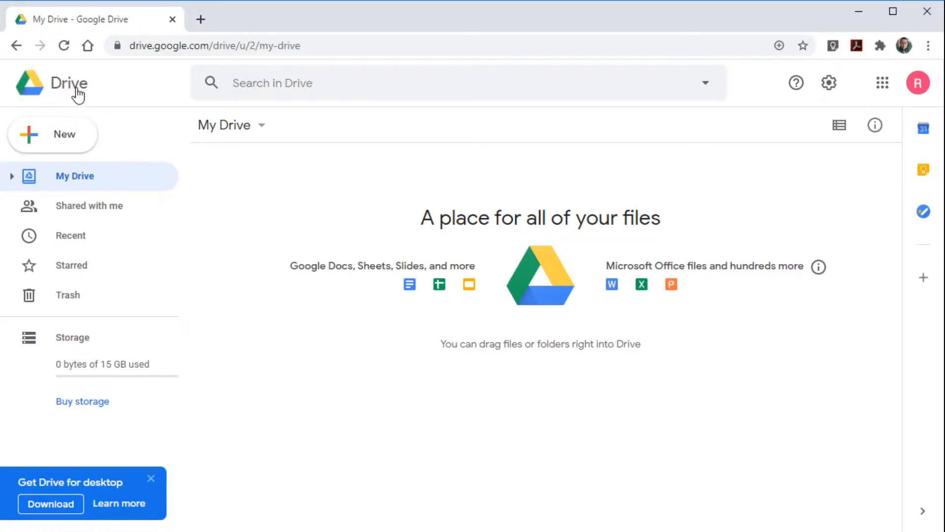
Check the file-type options for searching in Drive and switch My Drive to the list layout
click(311, 80)
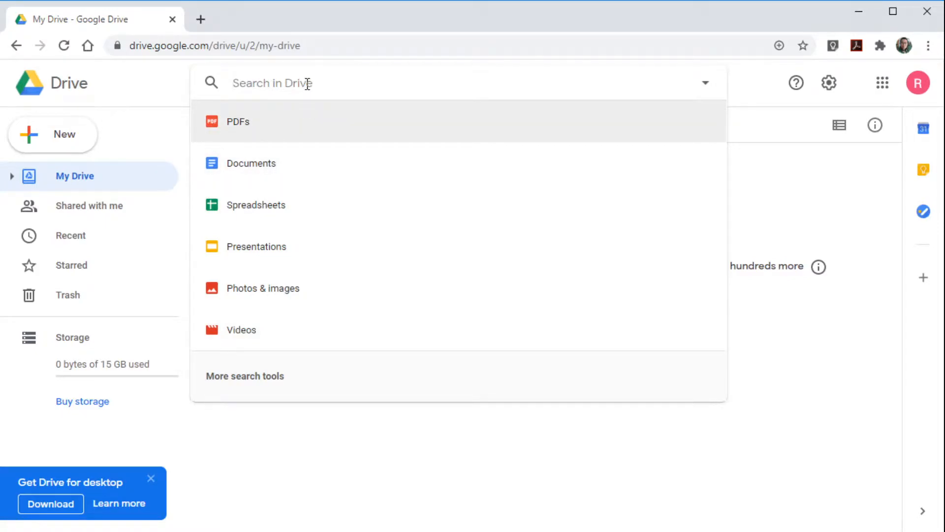
click(768, 173)
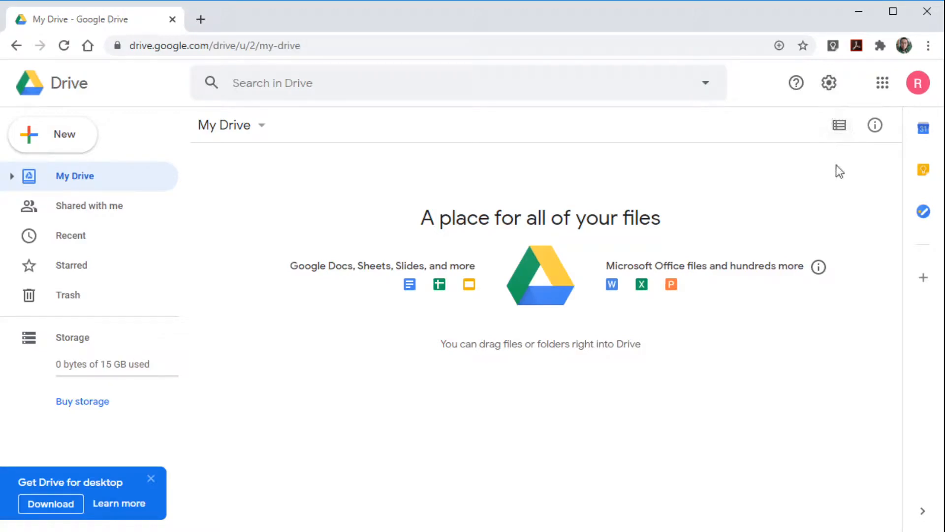
click(839, 126)
Examine the Calendar add-on beside Drive, including the new-event form for Thu, Sep 3 at 2:30pm, and close both without saving
click(924, 133)
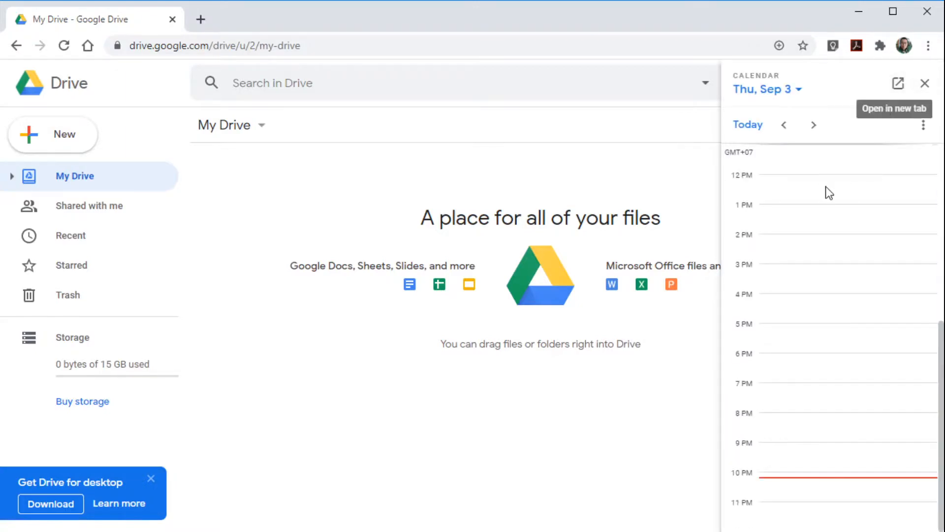
click(797, 254)
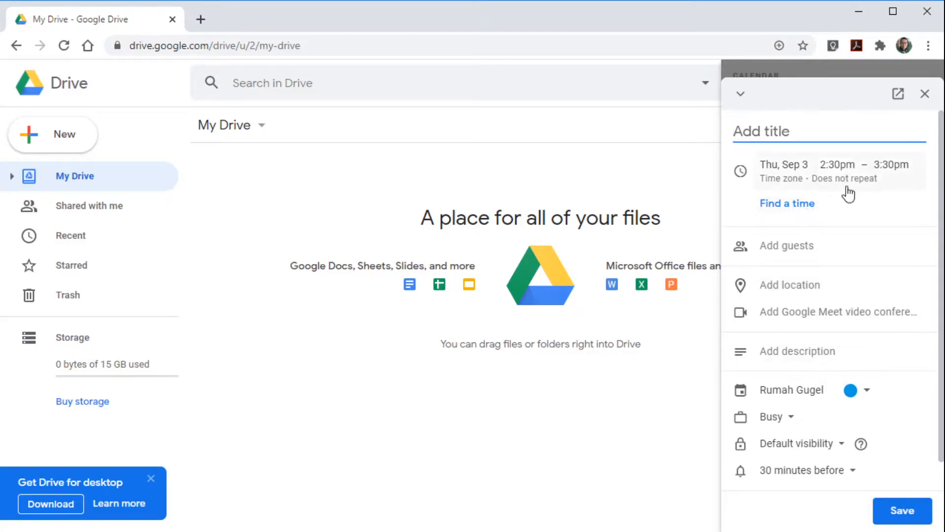
click(924, 94)
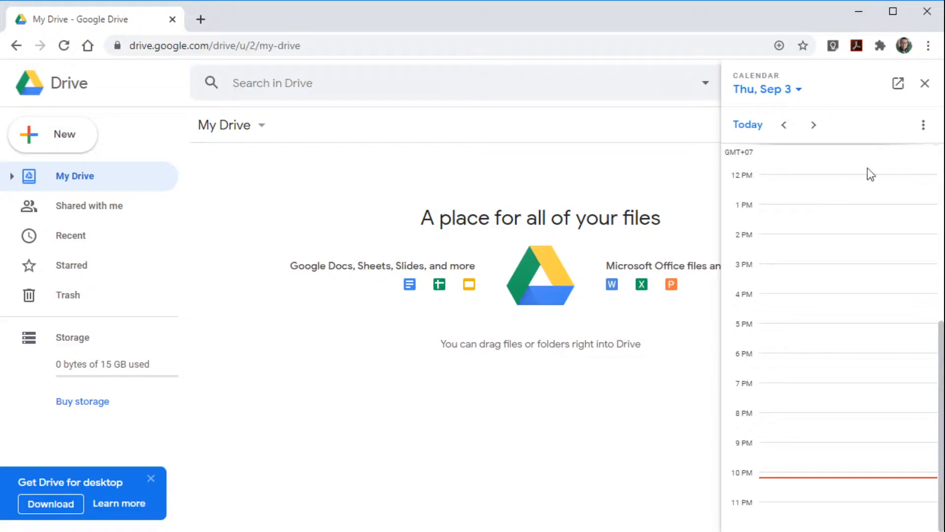
click(925, 83)
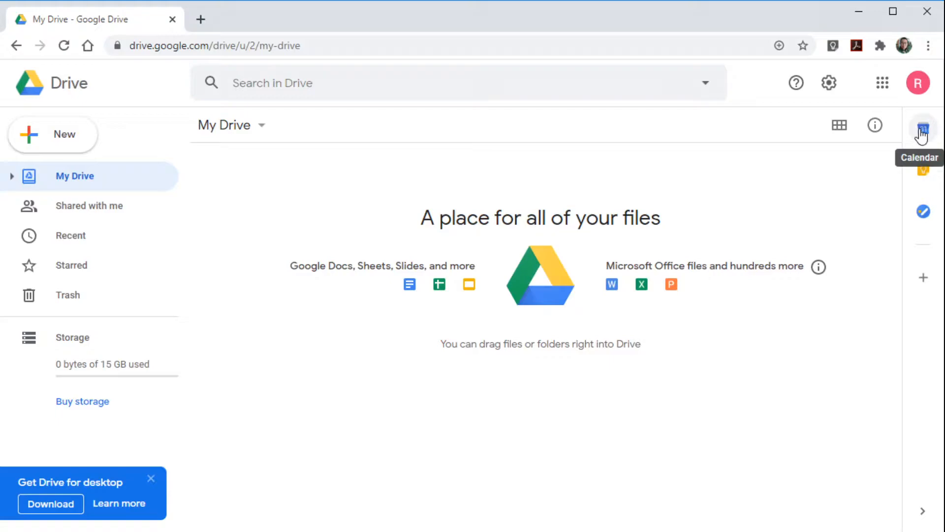
Look at the Keep notes and Tasks add-ons beside Drive, closing each one after viewing
click(923, 172)
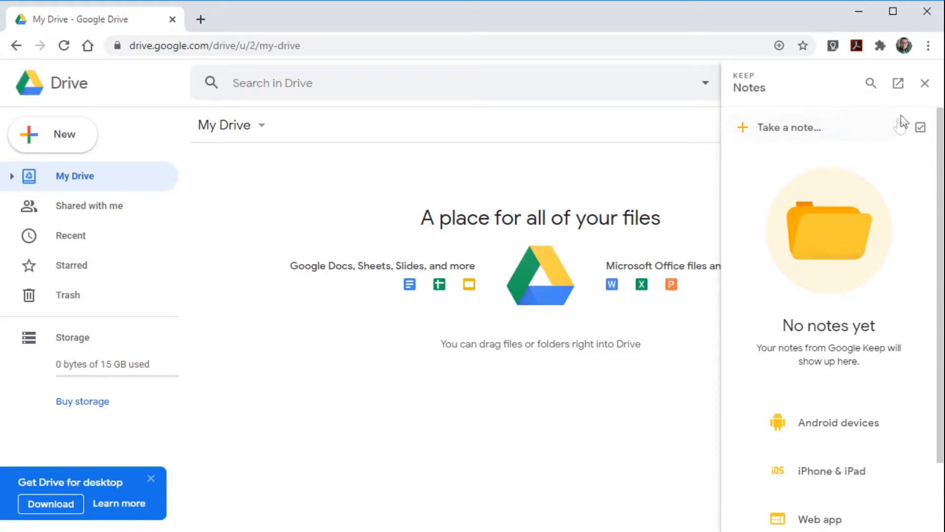
click(925, 85)
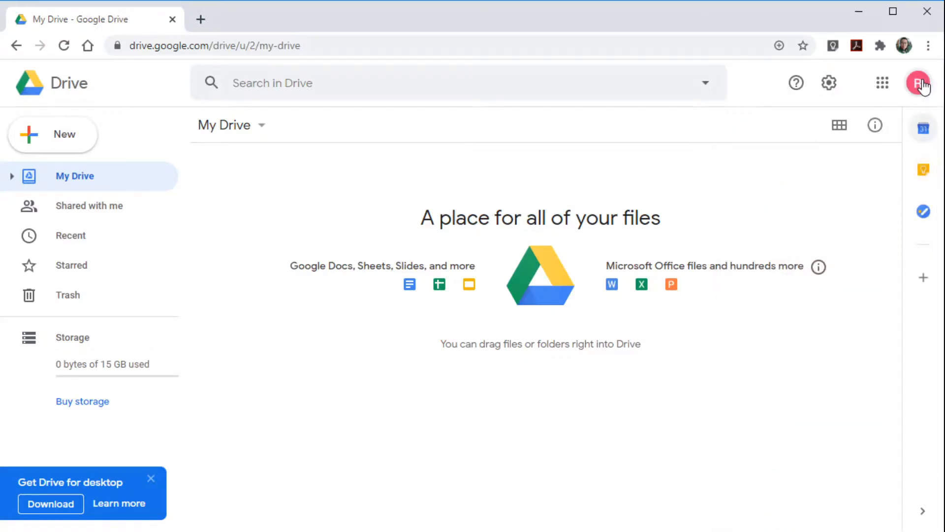
click(925, 217)
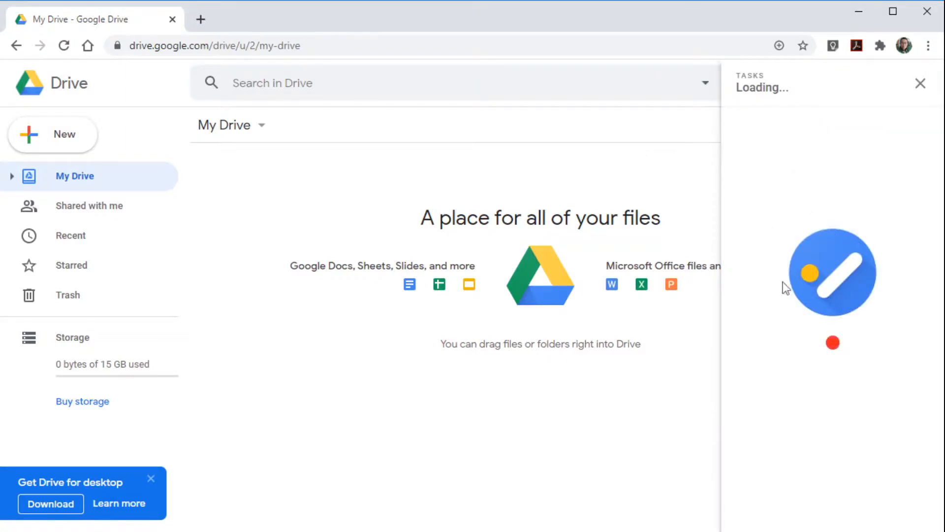
click(925, 84)
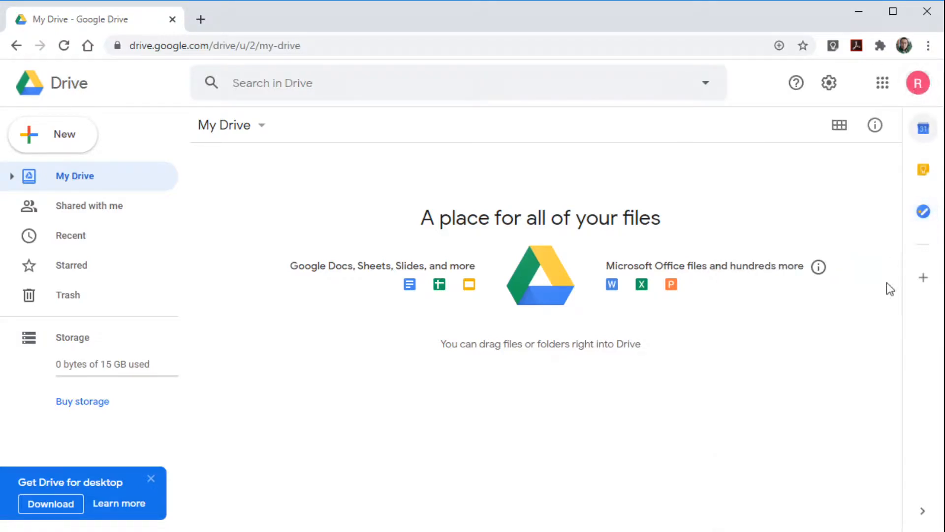
Browse the G Suite Marketplace add-ons that work with Drive and close the marketplace
click(924, 280)
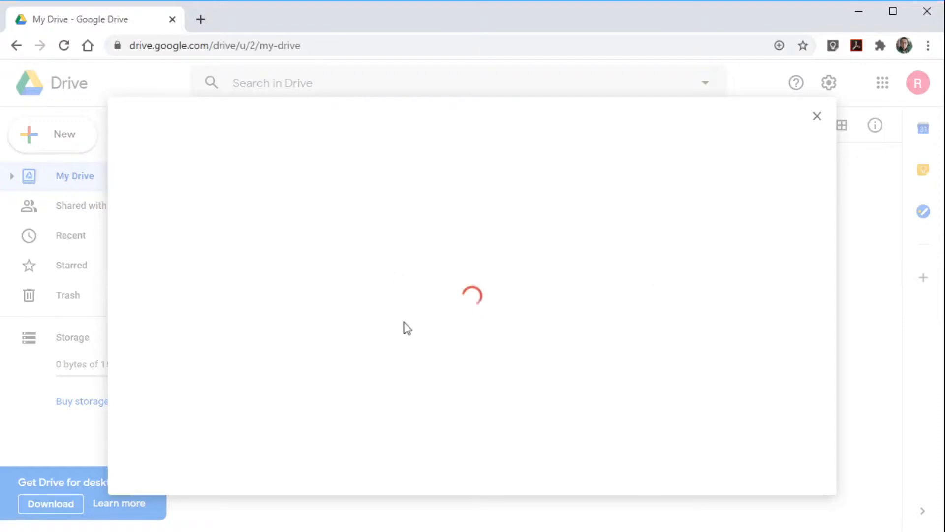
scroll(339, 273, down, 1)
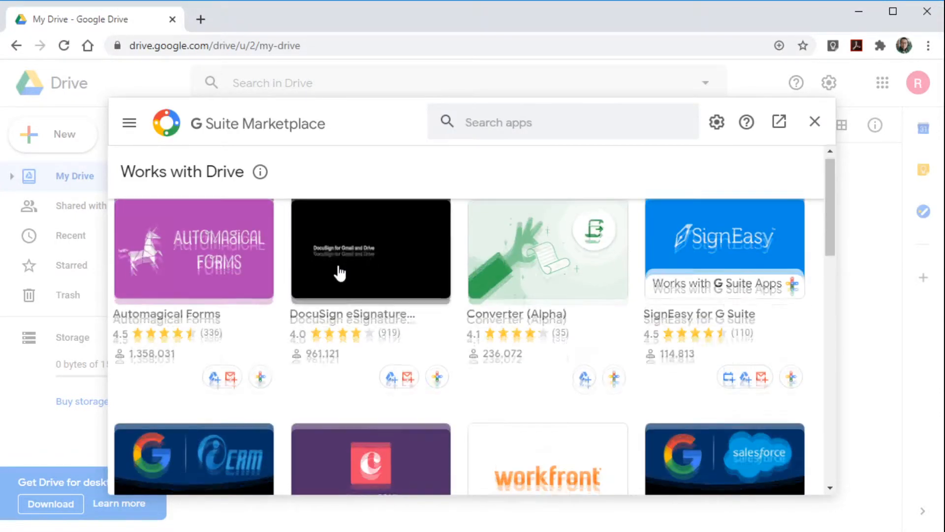
scroll(340, 273, down, 15)
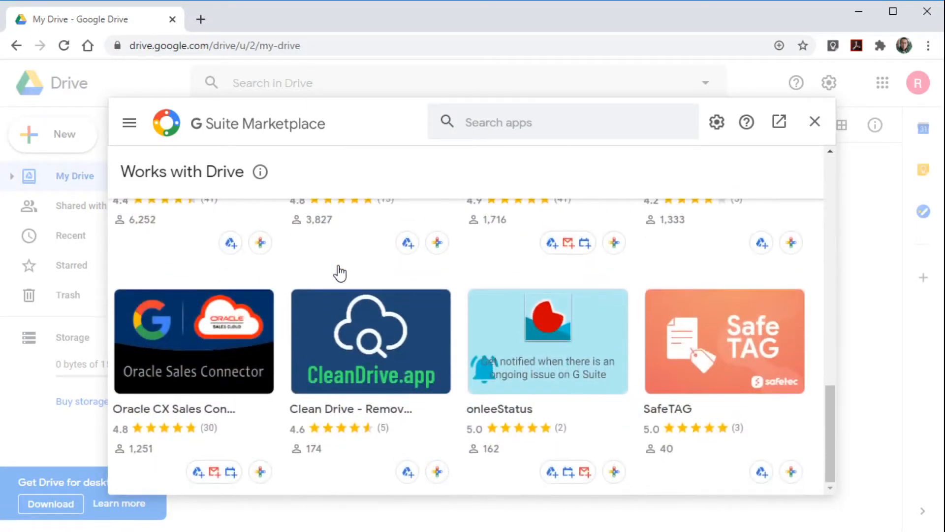
scroll(340, 273, up, 15)
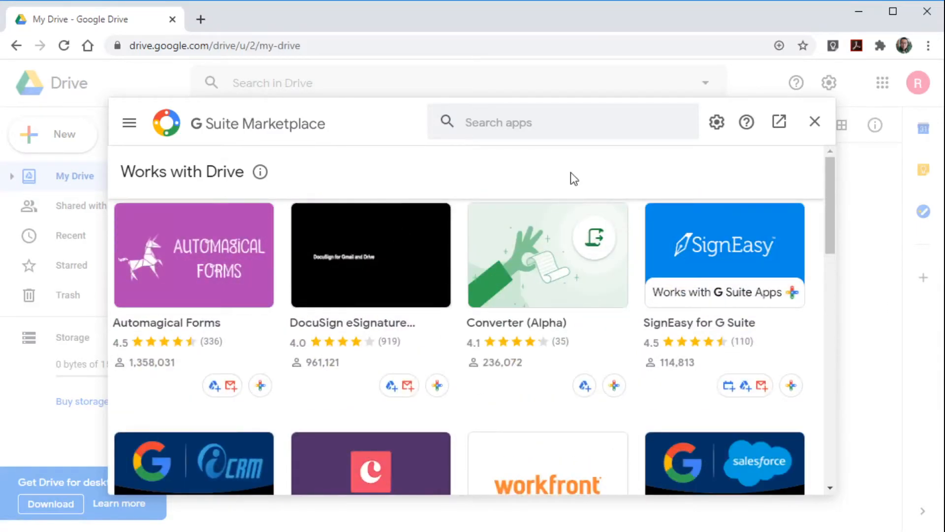
click(815, 122)
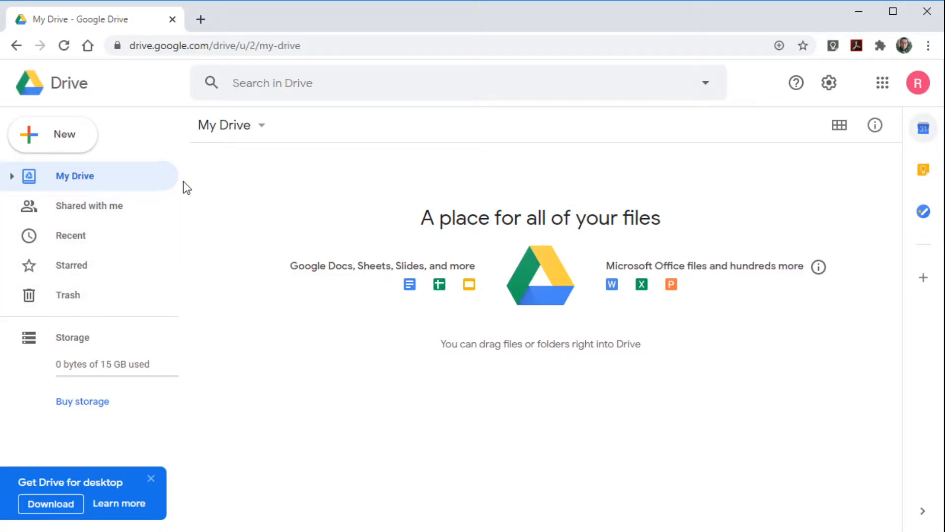
Examine the options for creating and uploading items in Drive, including the additional Google apps and the My Drive folder's own options
click(60, 135)
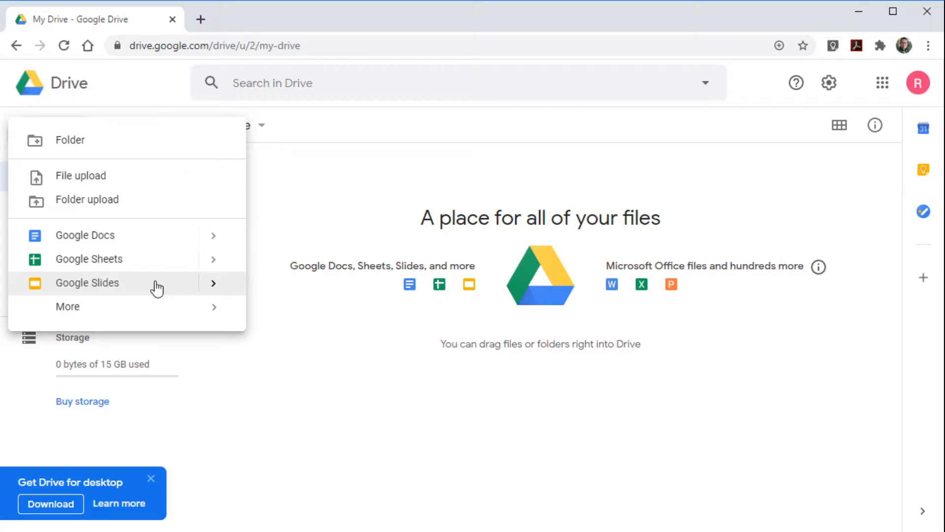
mouse_move(213, 312)
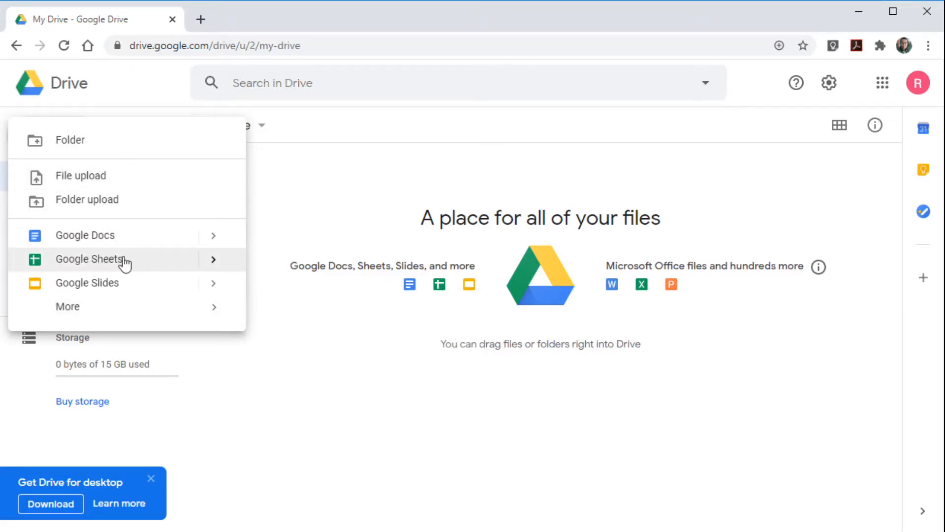
click(216, 261)
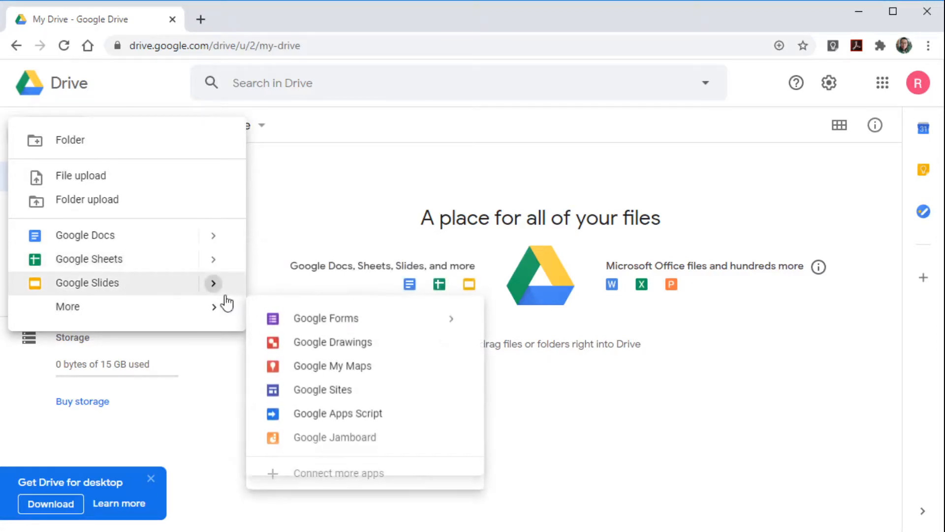
mouse_move(220, 291)
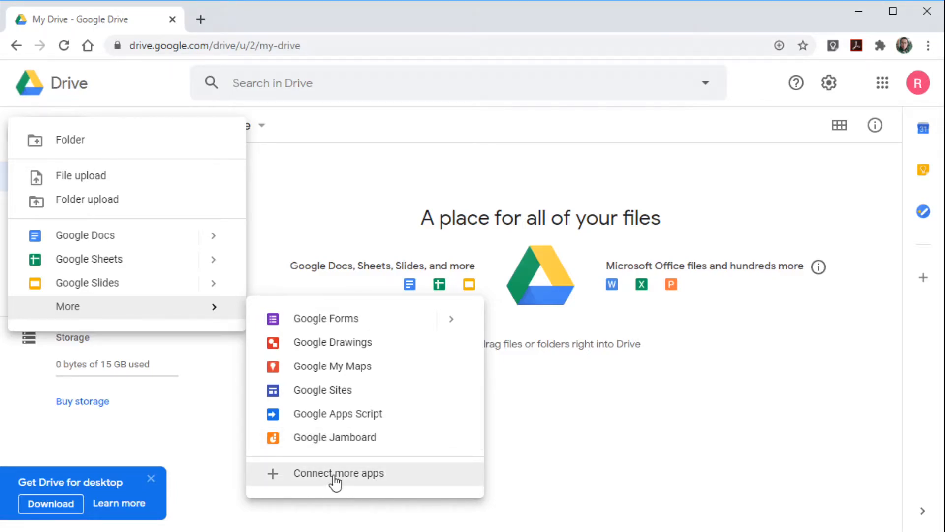
click(215, 424)
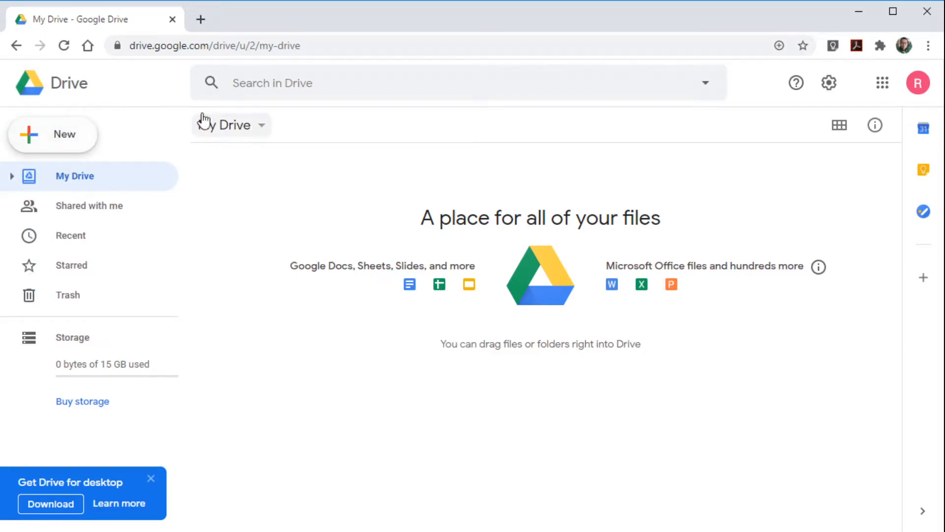
click(261, 128)
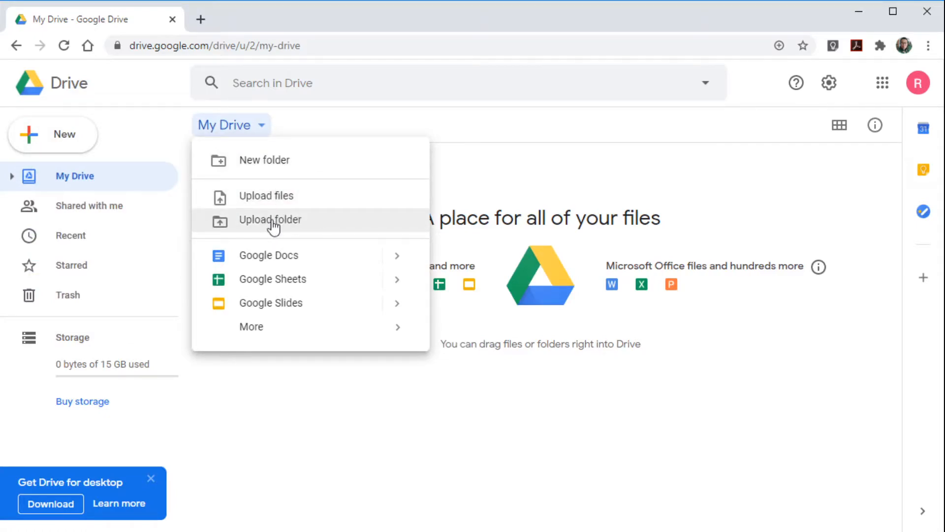
click(249, 403)
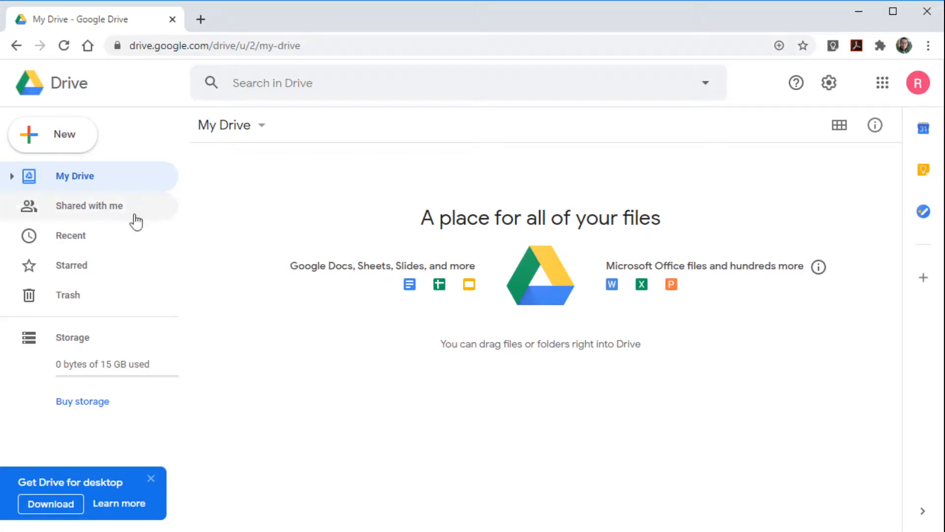
View the Shared with me, Recent, Starred and Trash sections of Drive in turn
click(93, 205)
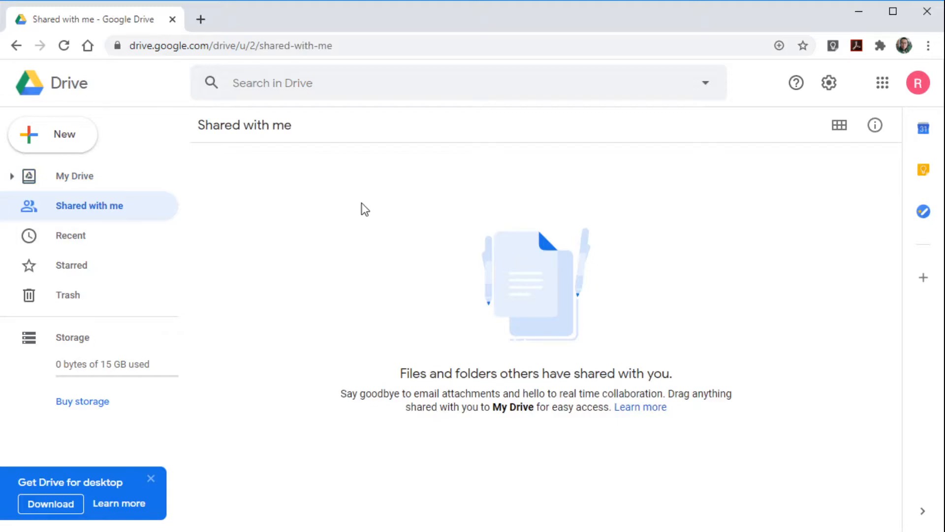
click(89, 235)
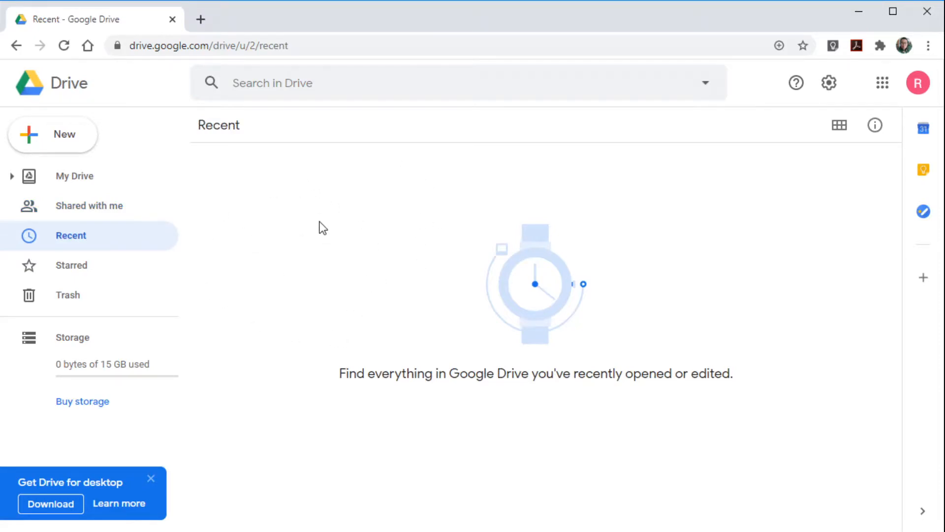
click(93, 268)
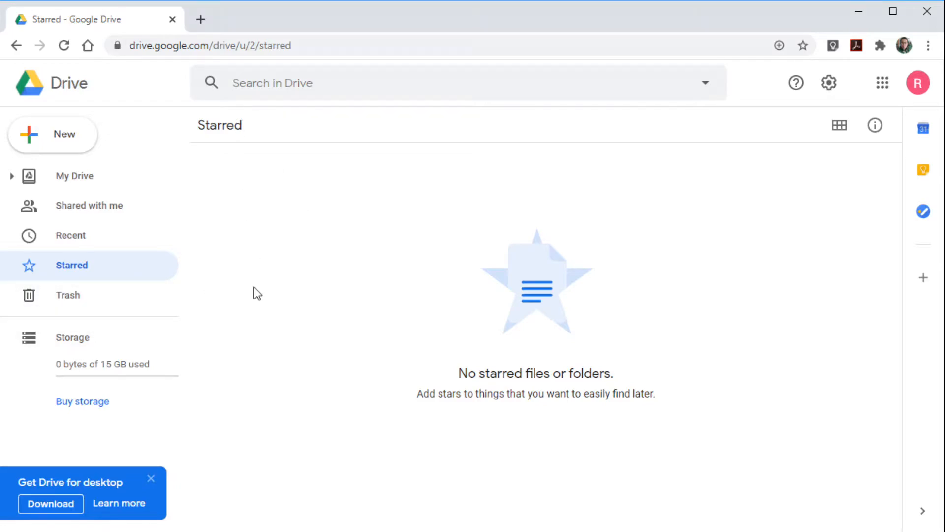
click(122, 301)
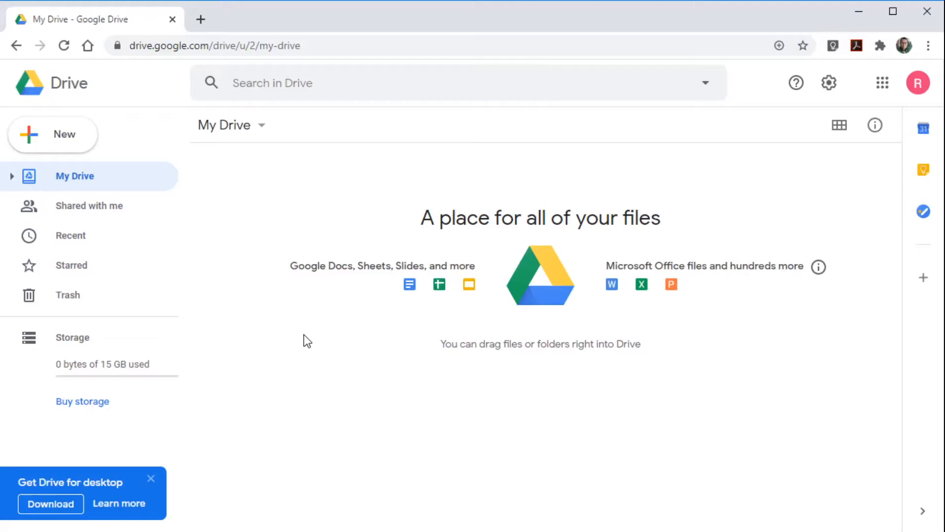
Start creating a new folder in My Drive and cancel it
double_click(65, 137)
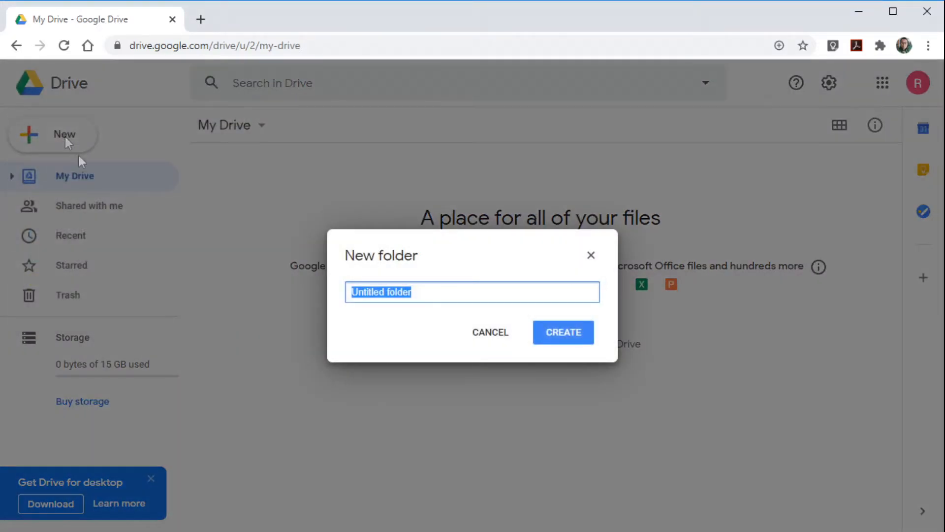
click(489, 337)
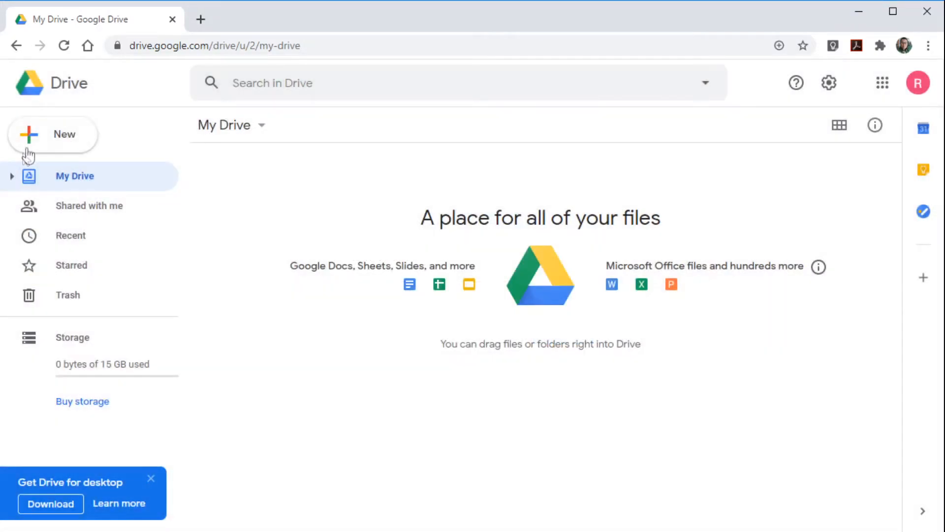
Create a folder named Data in My Drive and expand My Drive in the folder tree
click(262, 126)
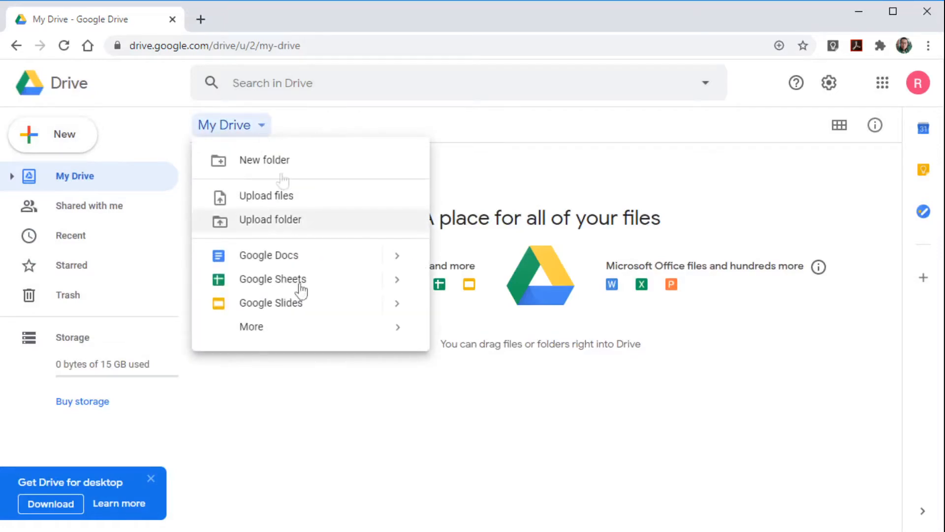
click(314, 384)
double_click(69, 136)
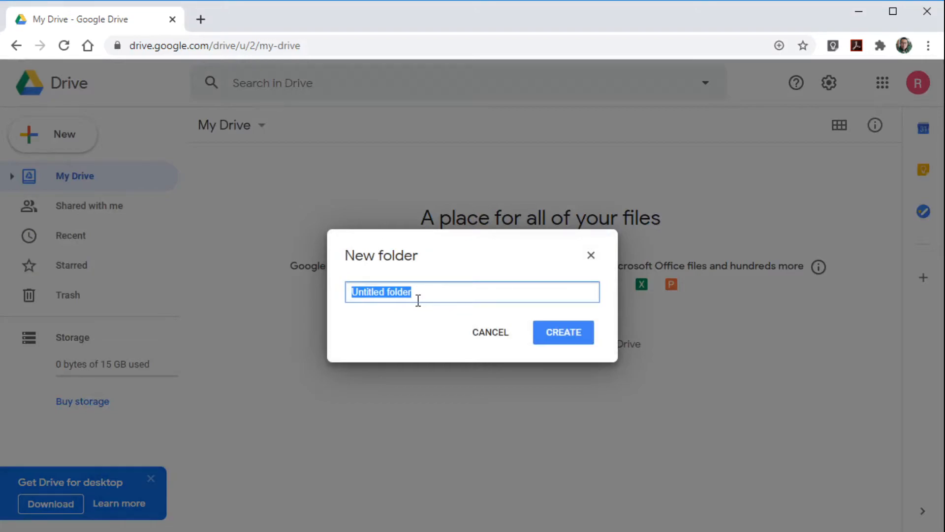
text(Data)
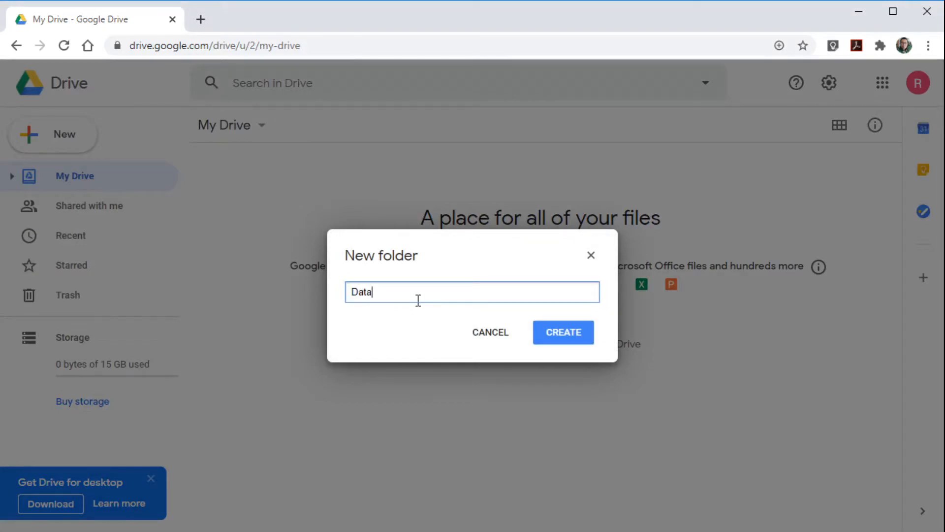
click(563, 332)
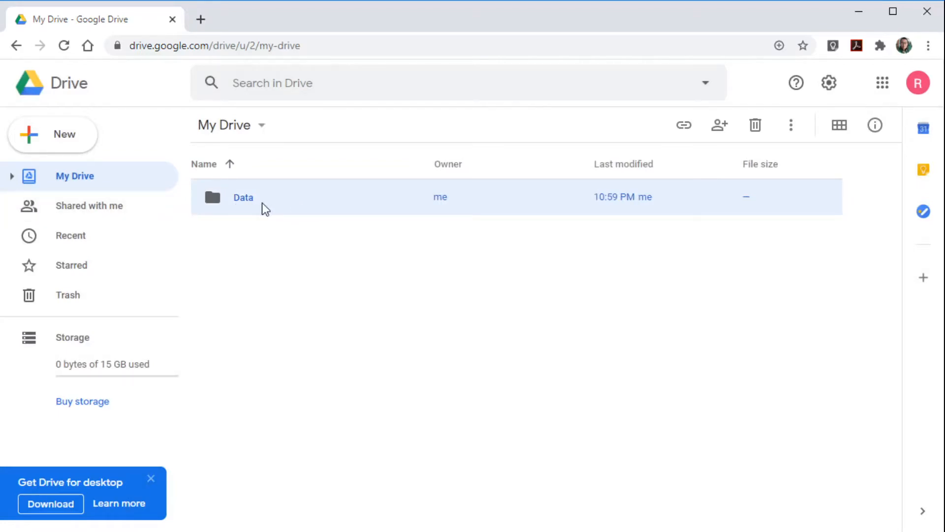
click(11, 180)
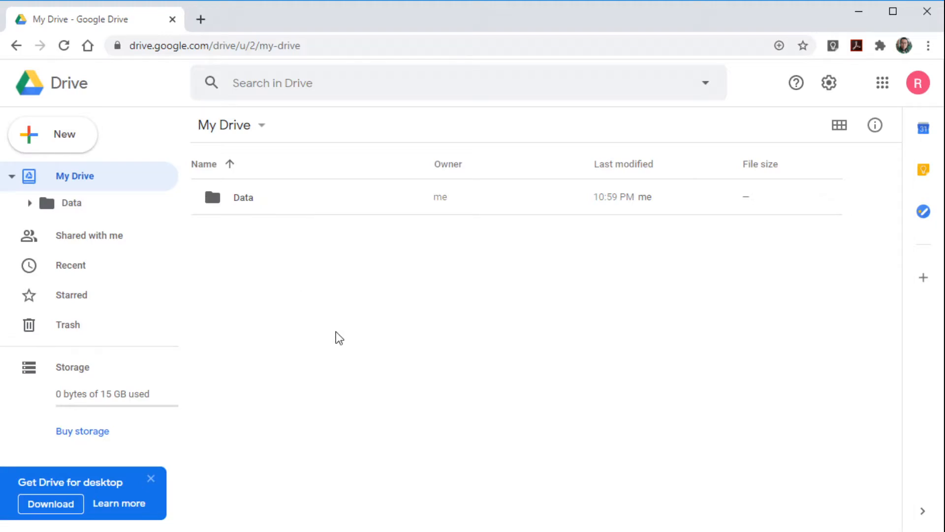
Change the color of the Data folder in My Drive to bright red
click(248, 200)
right_click(249, 203)
mouse_move(249, 203)
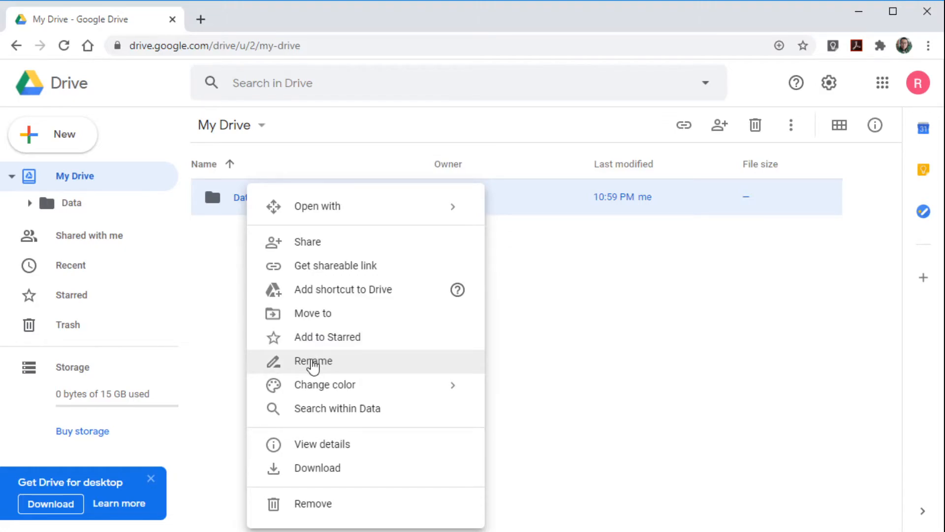
mouse_move(447, 389)
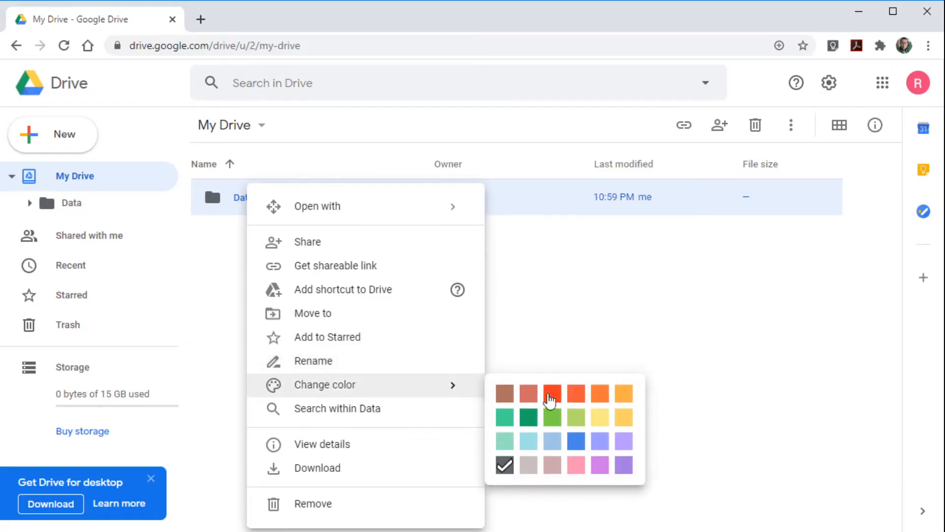
click(555, 398)
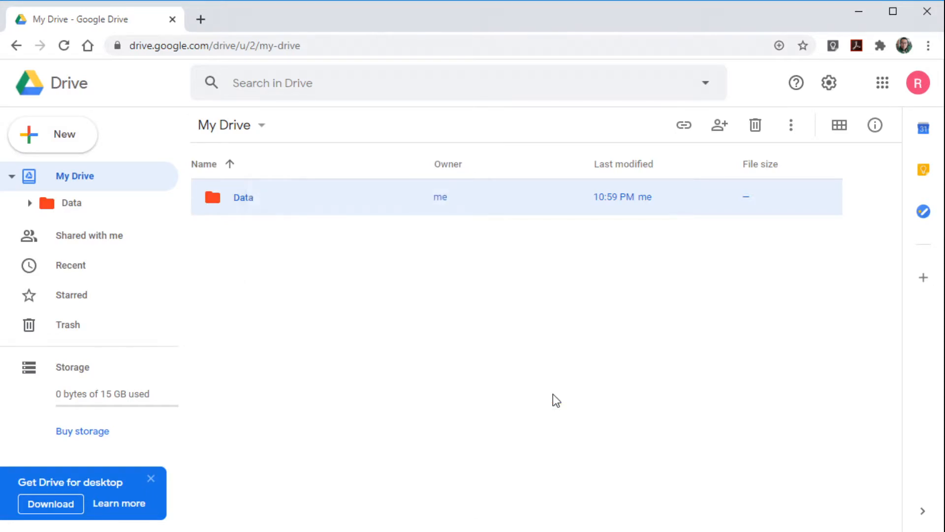
right_click(244, 197)
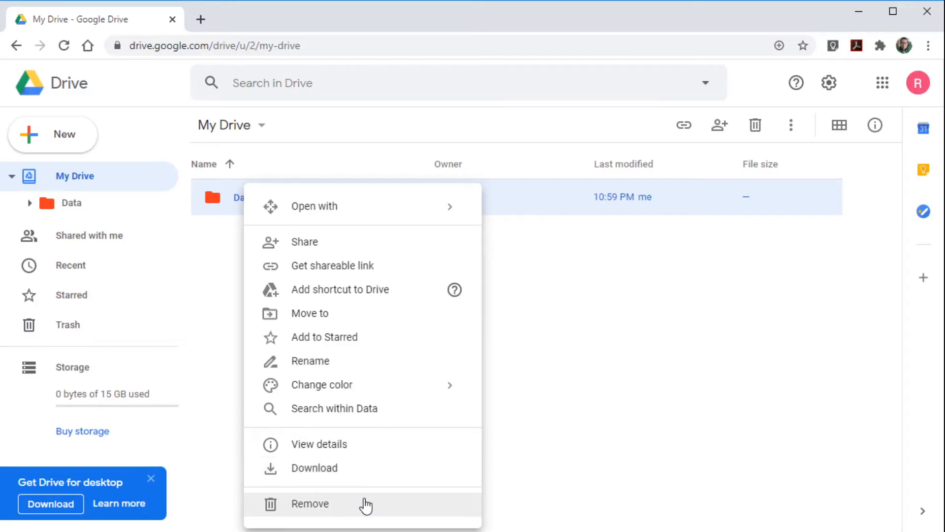
click(558, 326)
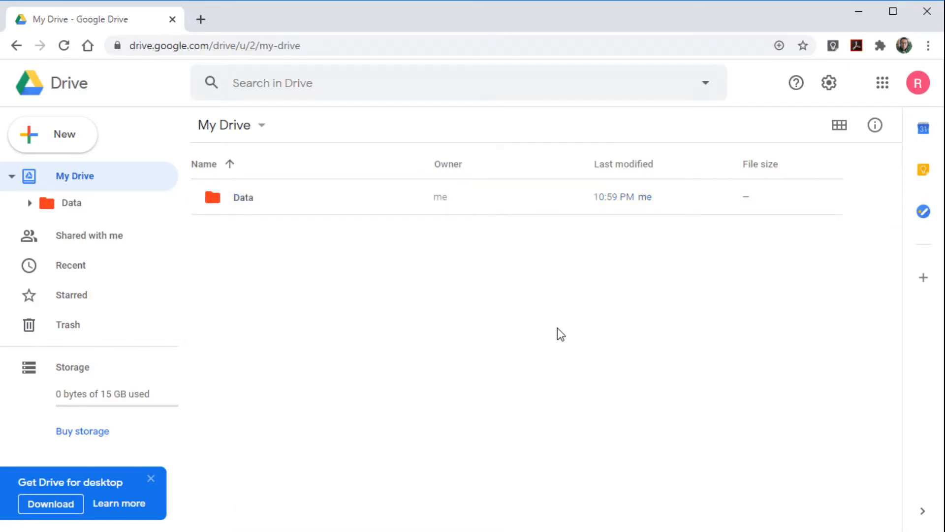
Create a subfolder named Project inside the Data folder and expand Data in the folder tree
click(74, 207)
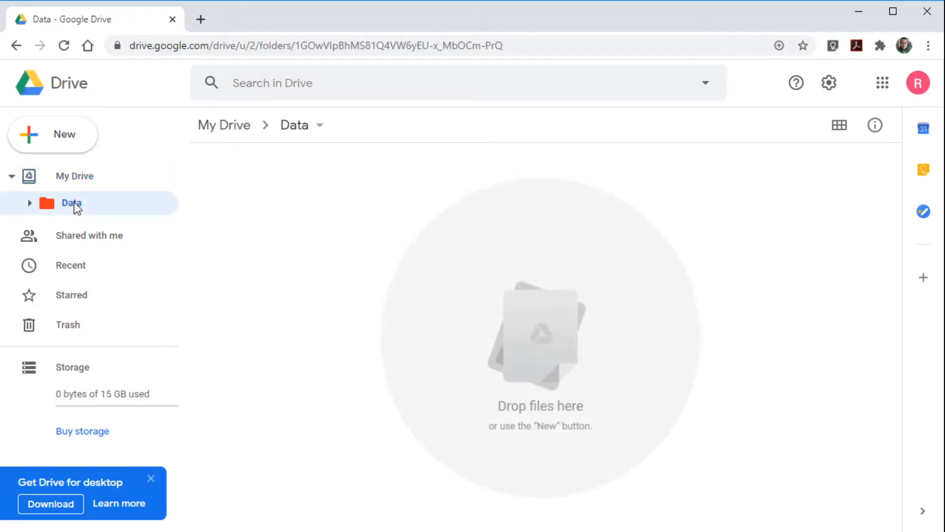
right_click(73, 206)
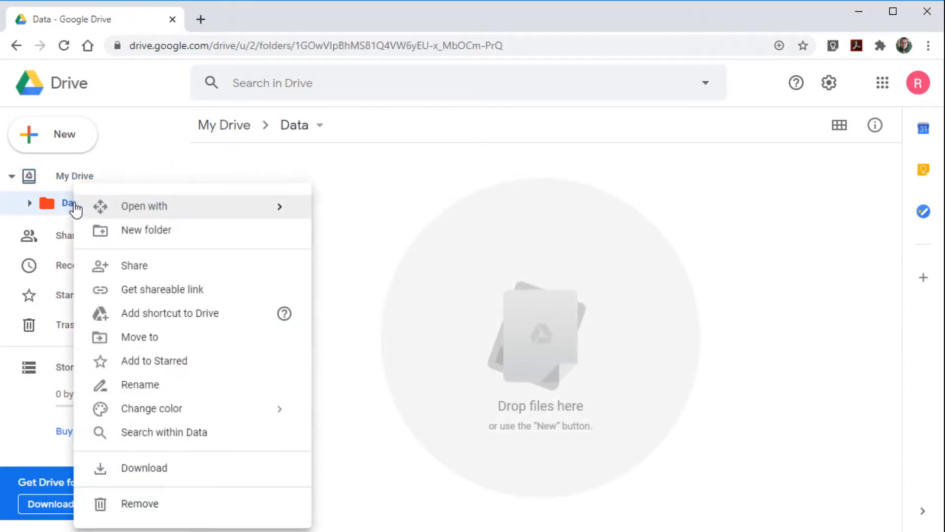
click(147, 231)
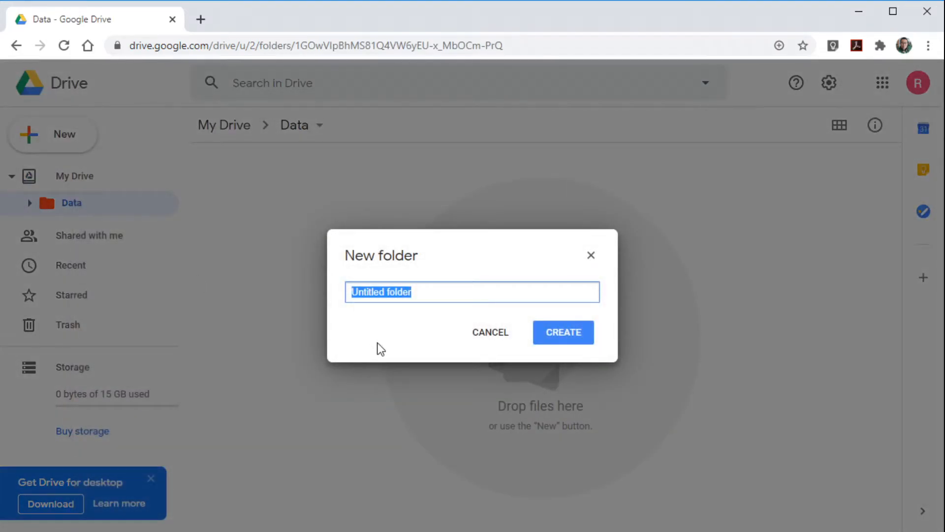
text(Proj)
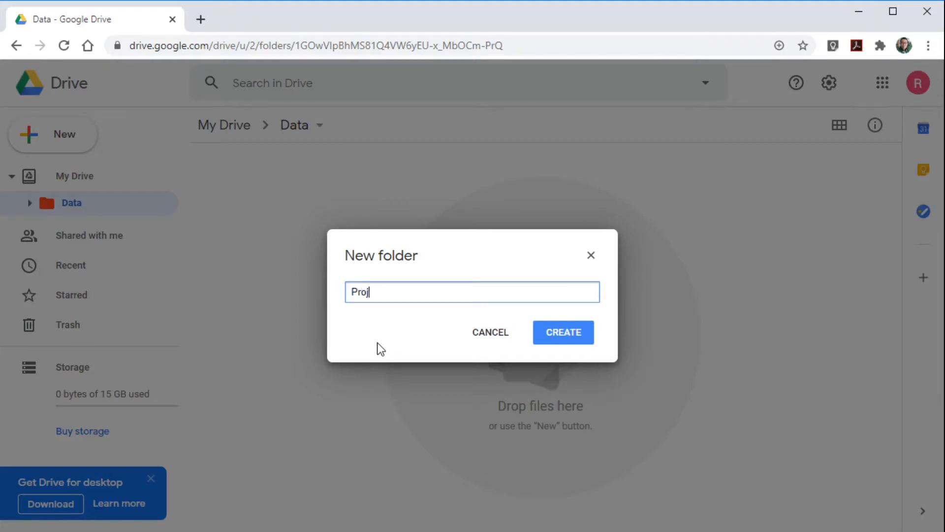
text(ect)
click(561, 337)
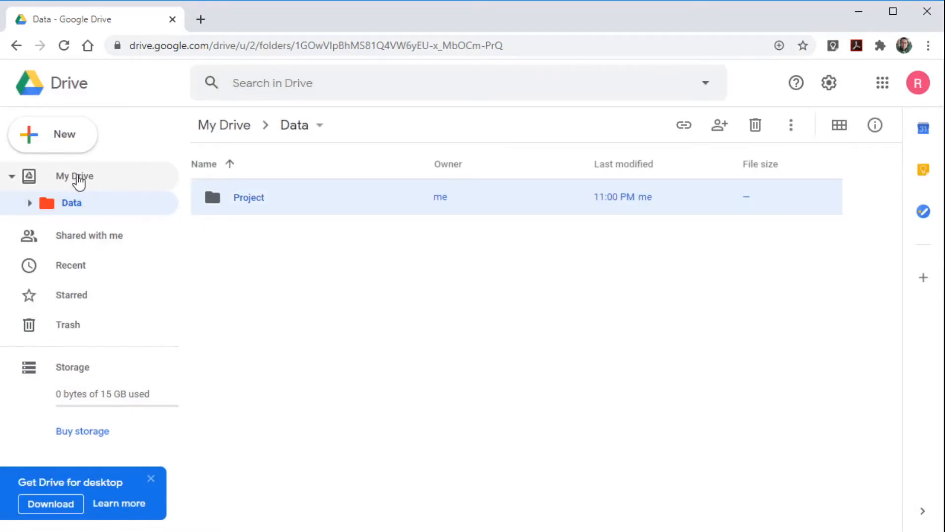
click(30, 203)
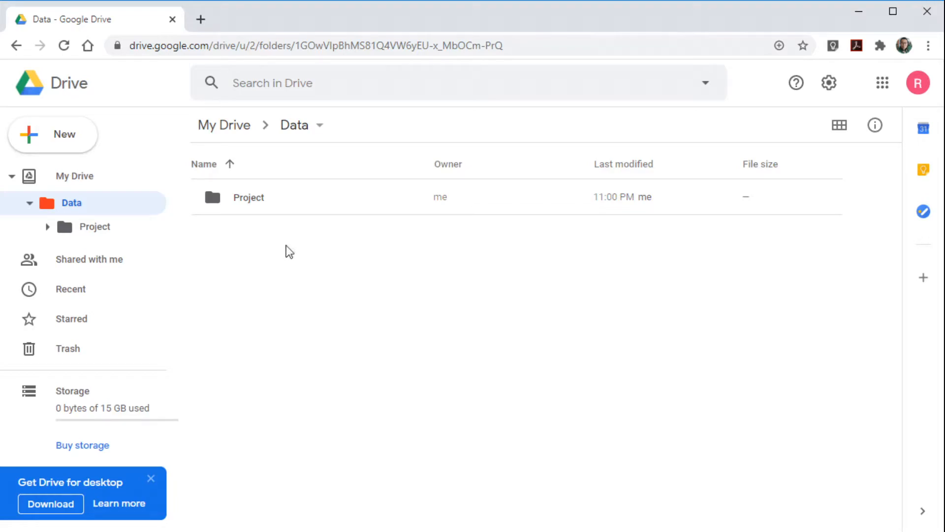
Examine the actions available for the Project folder
click(259, 200)
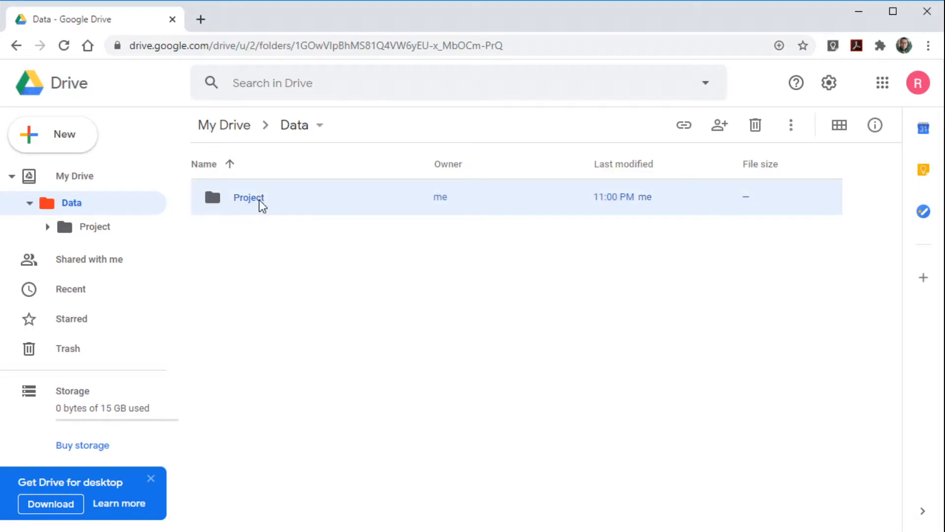
right_click(259, 201)
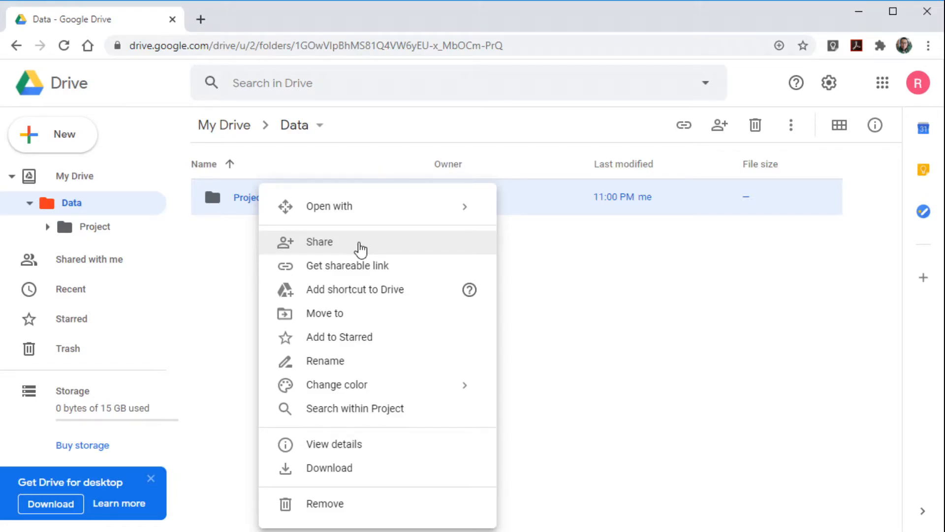
key(Escape)
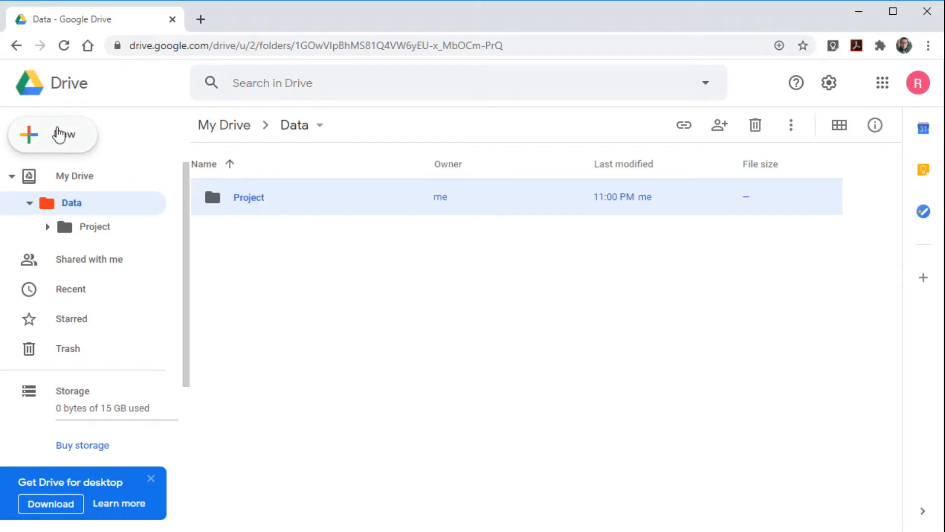
Create a Google Docs document in the Data folder from the Serif Resume template and look through its pages
click(59, 133)
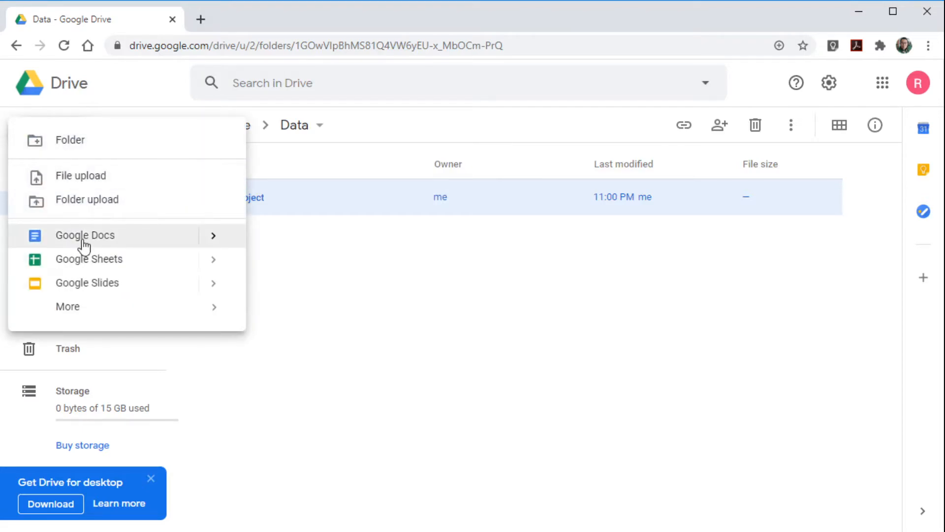
mouse_move(213, 242)
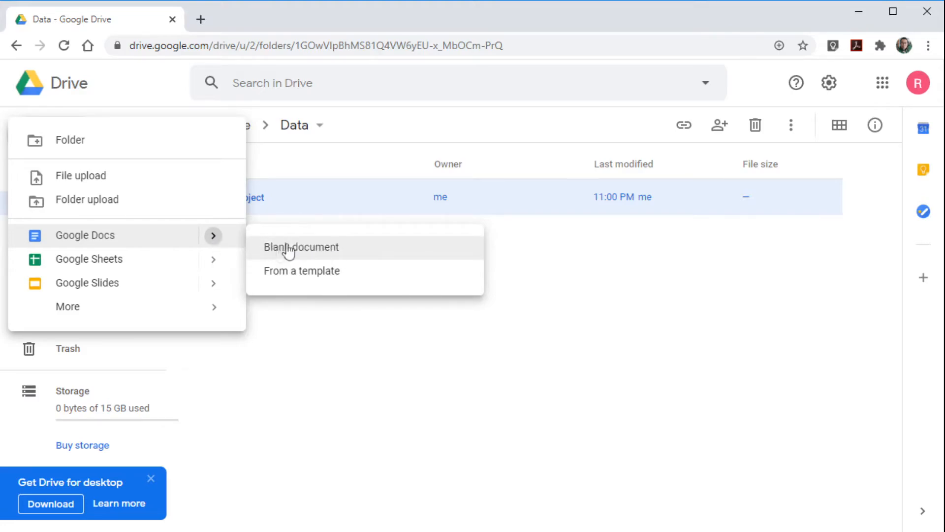
click(346, 272)
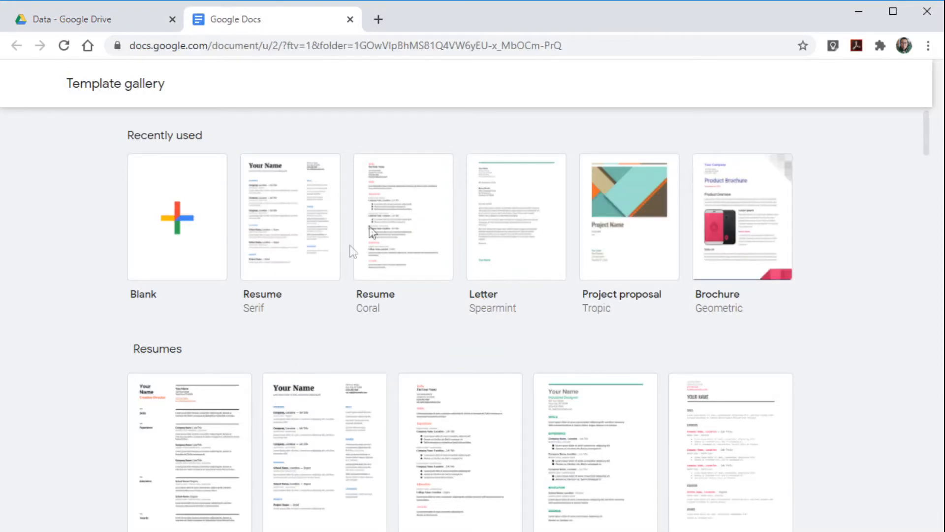
click(282, 219)
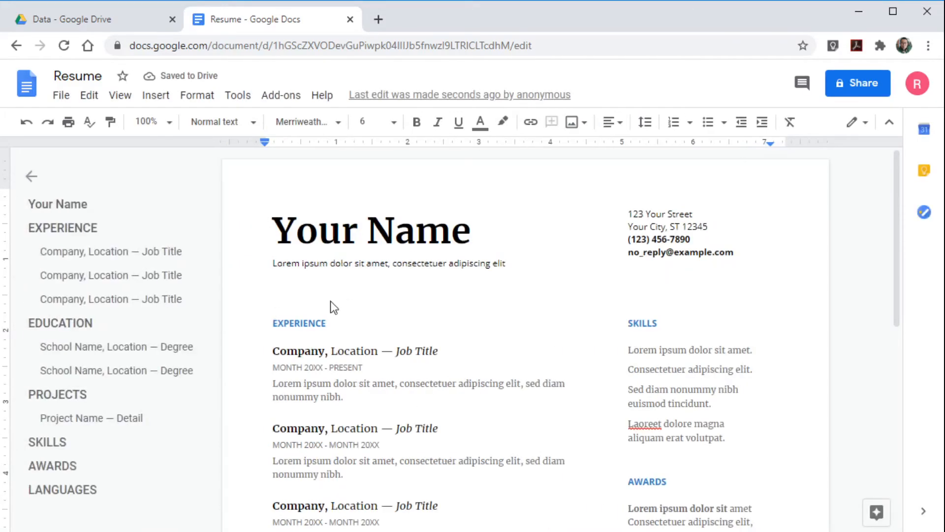
scroll(334, 296, down, 9)
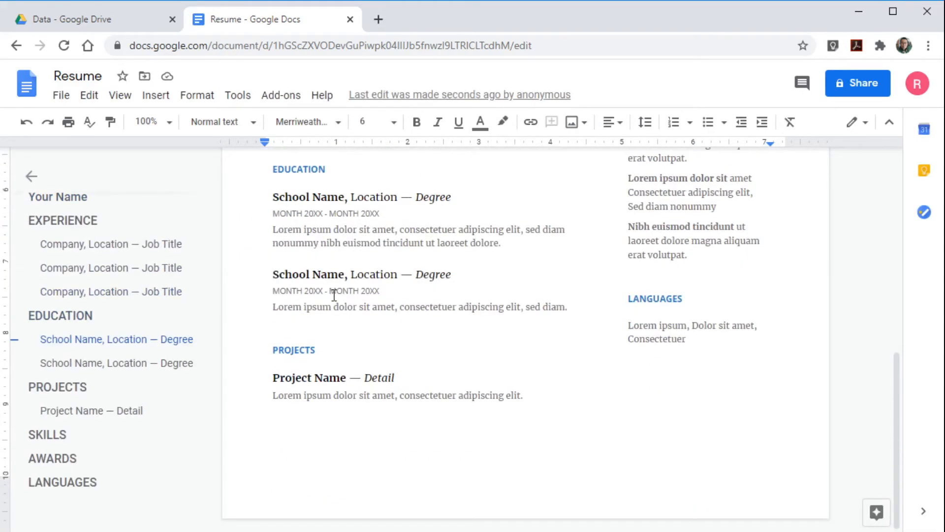
scroll(333, 295, up, 10)
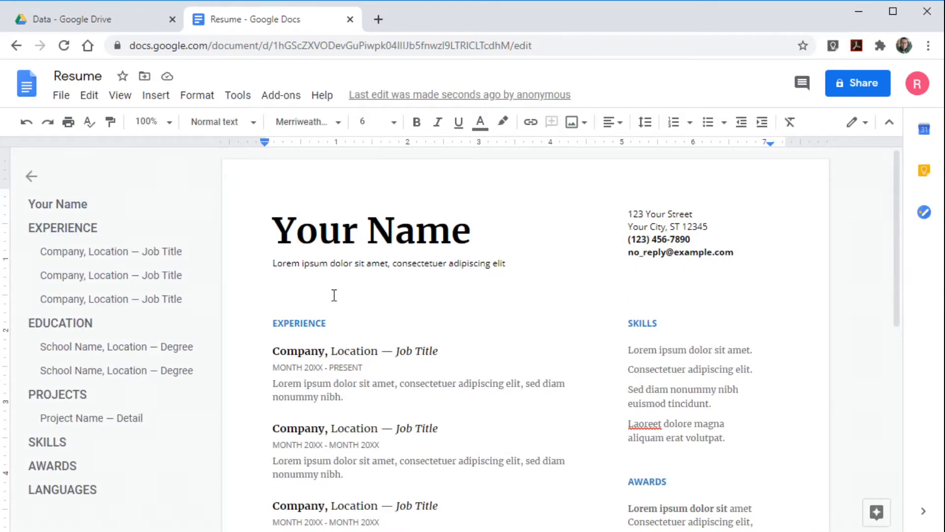
Rename the resume document as Data Pribadi and move it from the Data folder into the Project folder
click(77, 74)
click(77, 74)
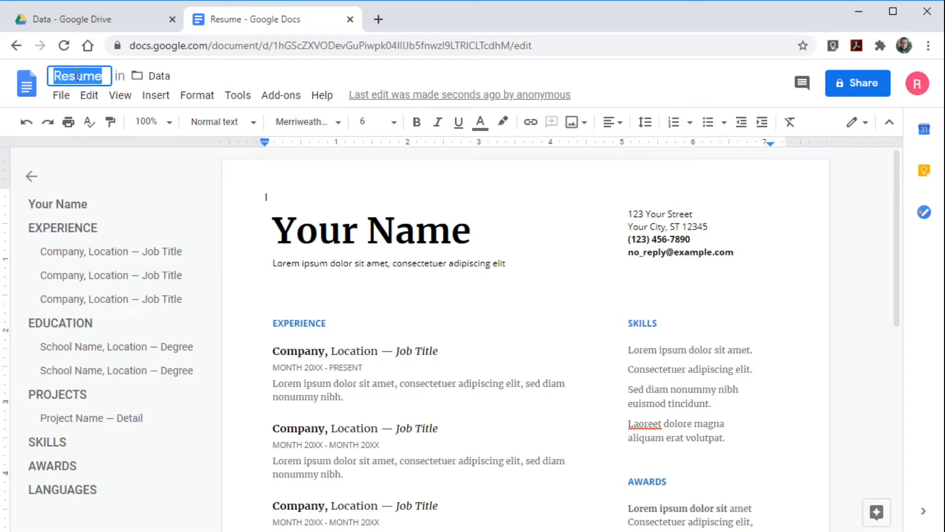
text(Data Pribadi)
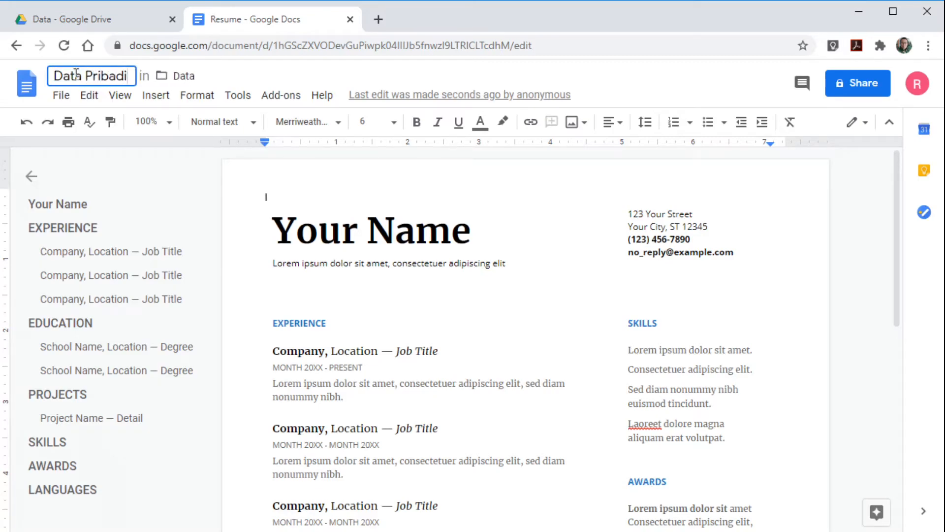
click(160, 78)
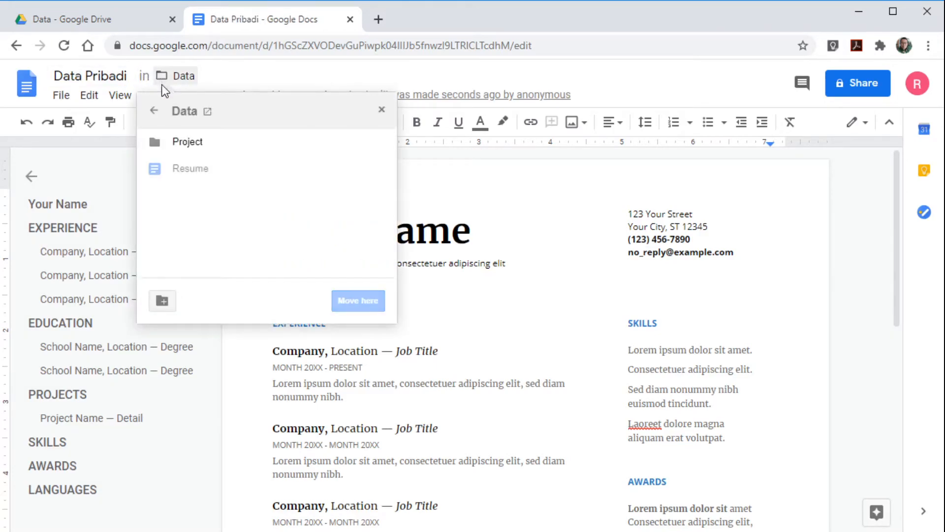
click(383, 143)
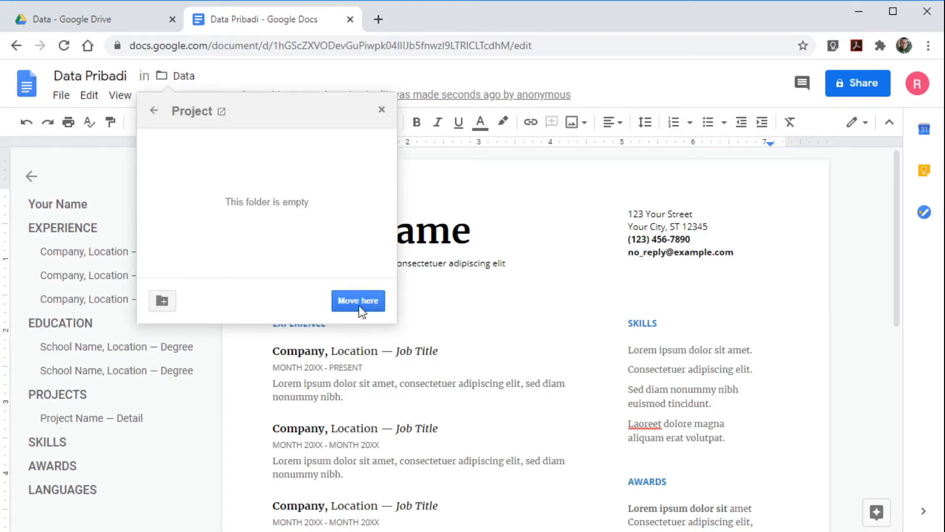
click(359, 303)
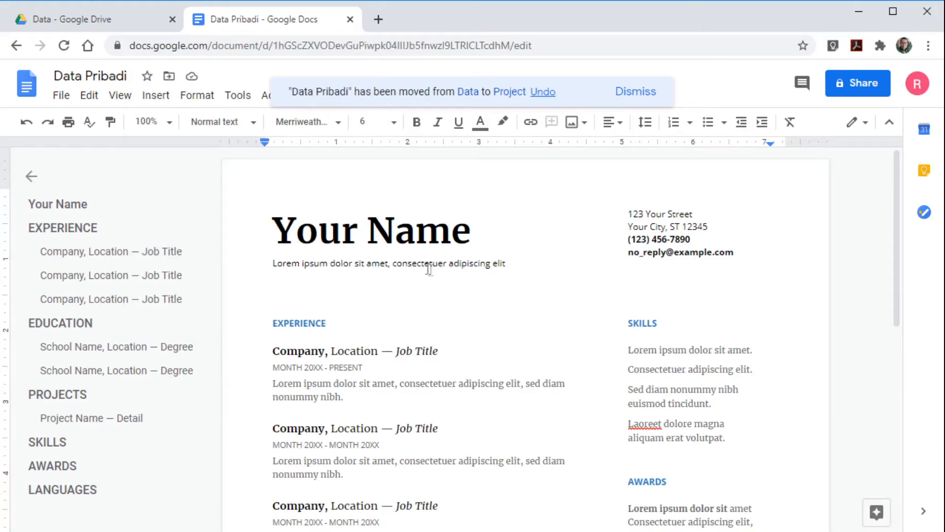
click(401, 243)
scroll(411, 295, down, 3)
scroll(412, 295, down, 5)
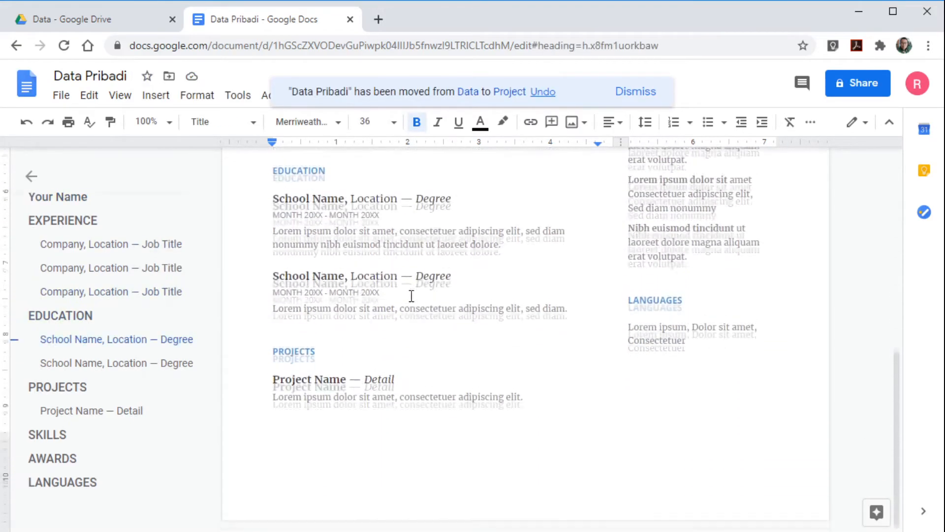
scroll(412, 295, up, 9)
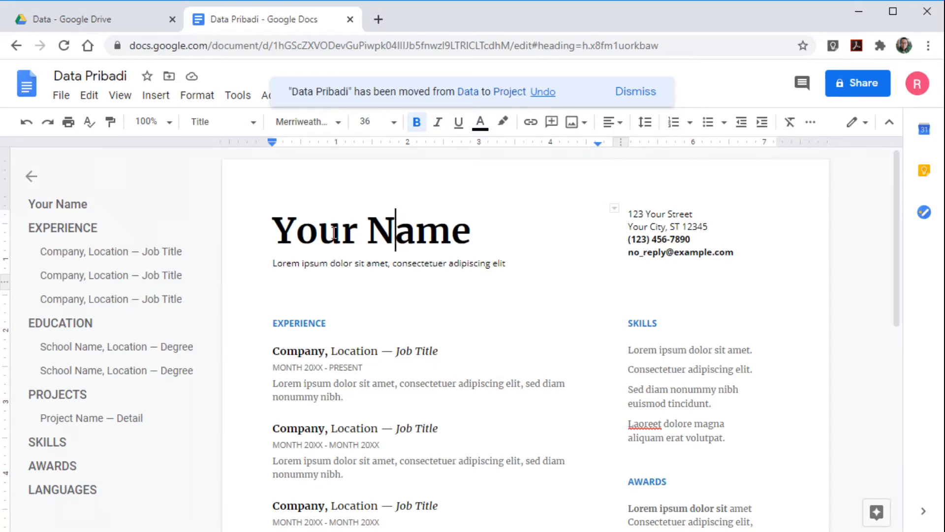
Create a blank Google Sheets spreadsheet in the Data folder of Google Drive and rename it as New File
click(105, 23)
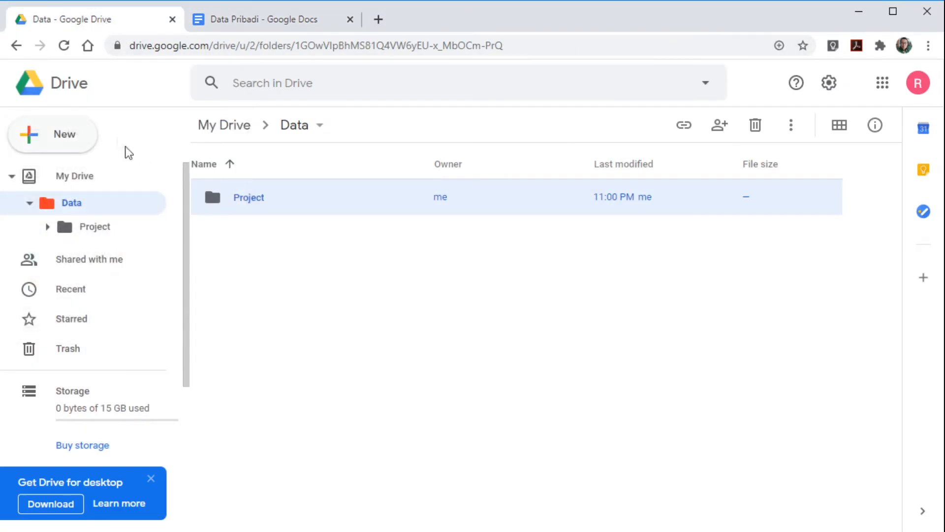
click(76, 144)
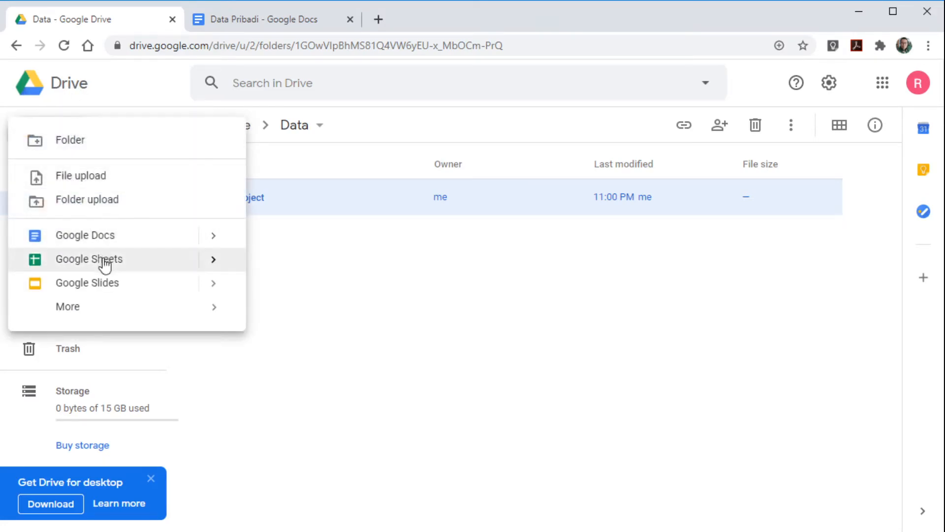
mouse_move(213, 266)
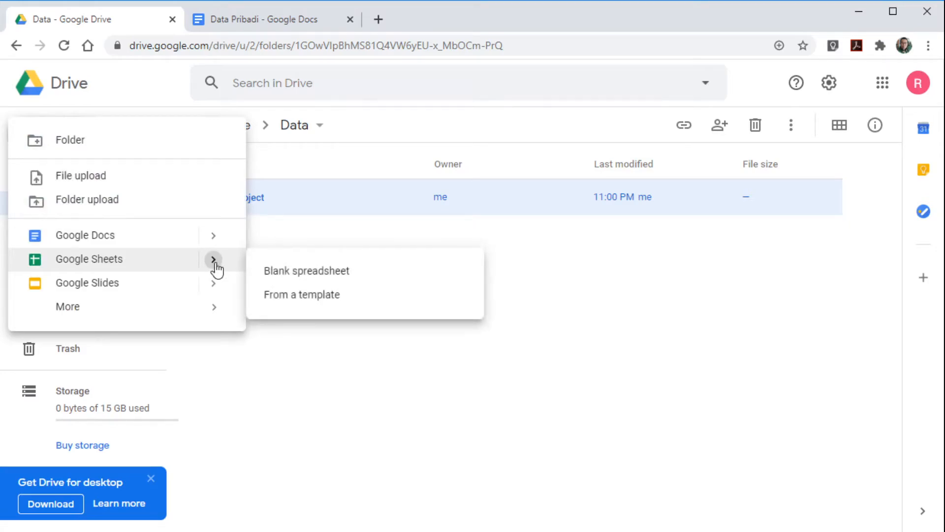
click(308, 271)
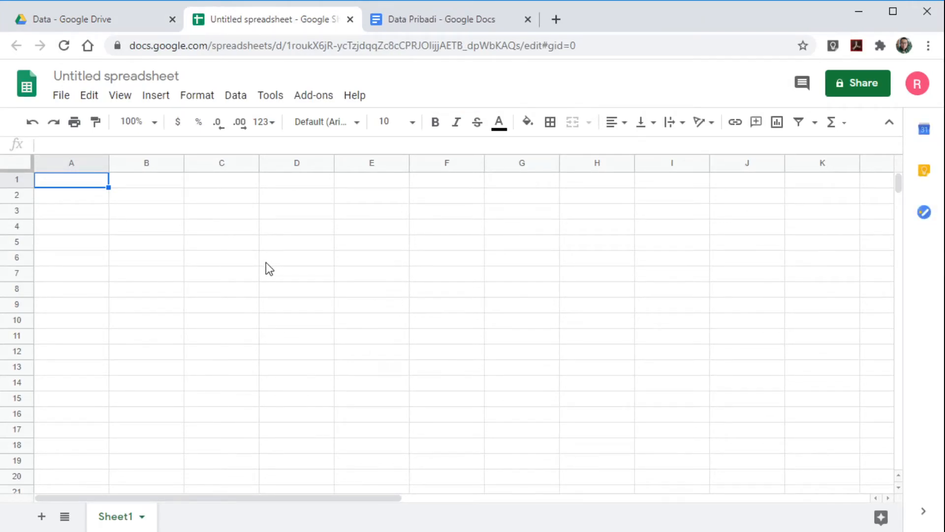
click(106, 75)
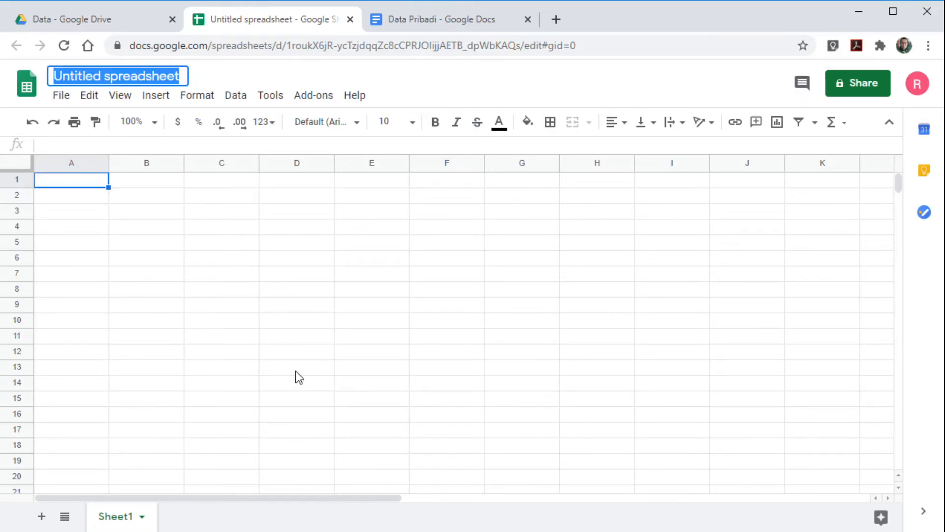
text(New )
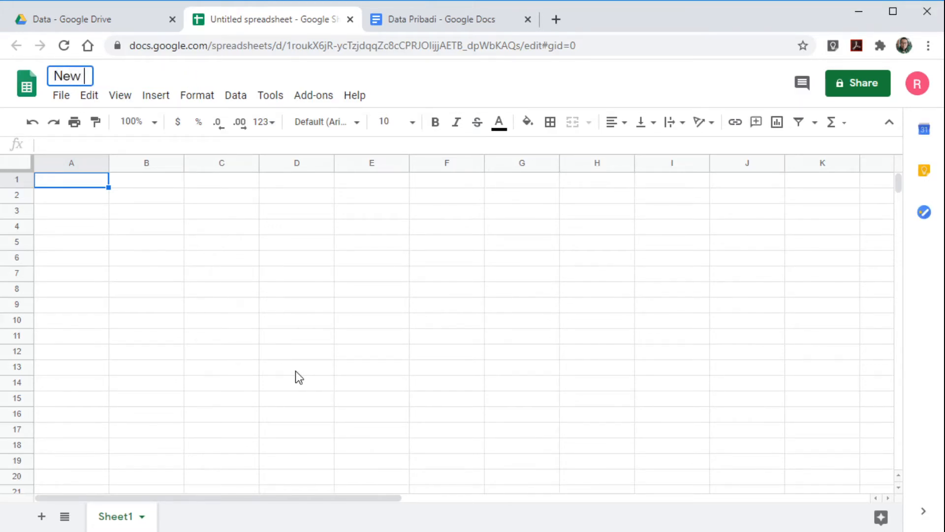
text(File)
click(168, 253)
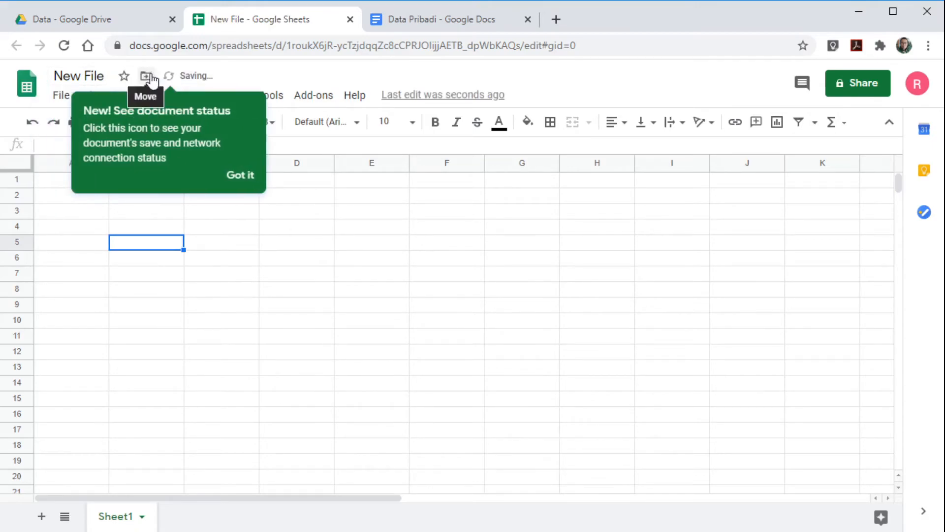
click(242, 176)
Move the New File spreadsheet from the Data folder into the Project folder
click(60, 96)
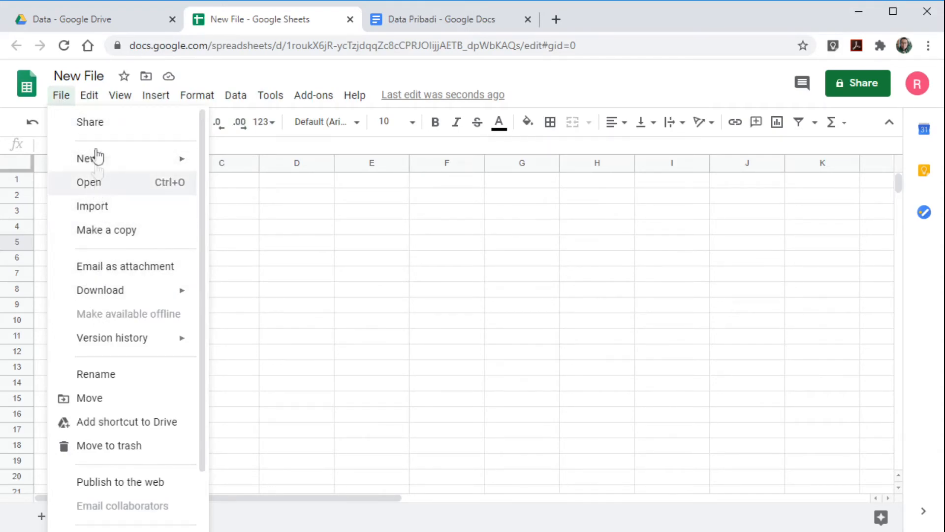
click(238, 229)
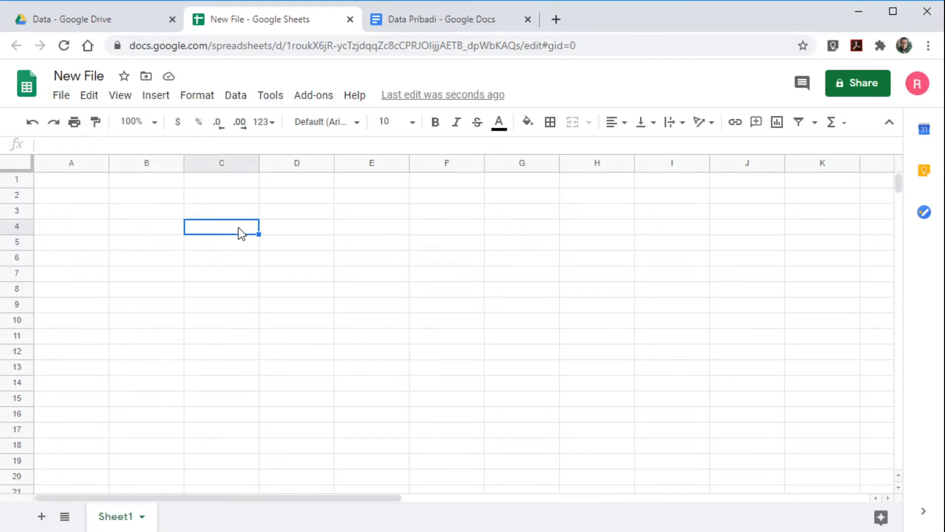
click(146, 76)
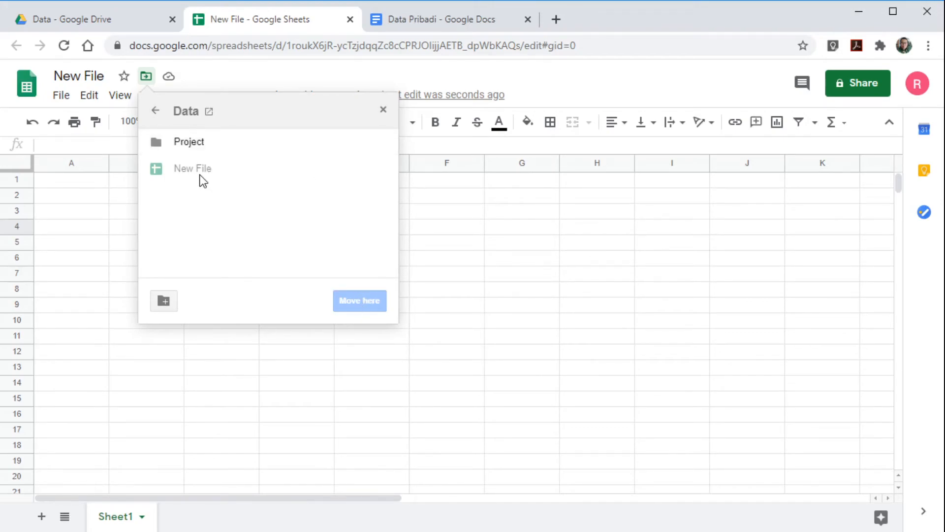
click(382, 142)
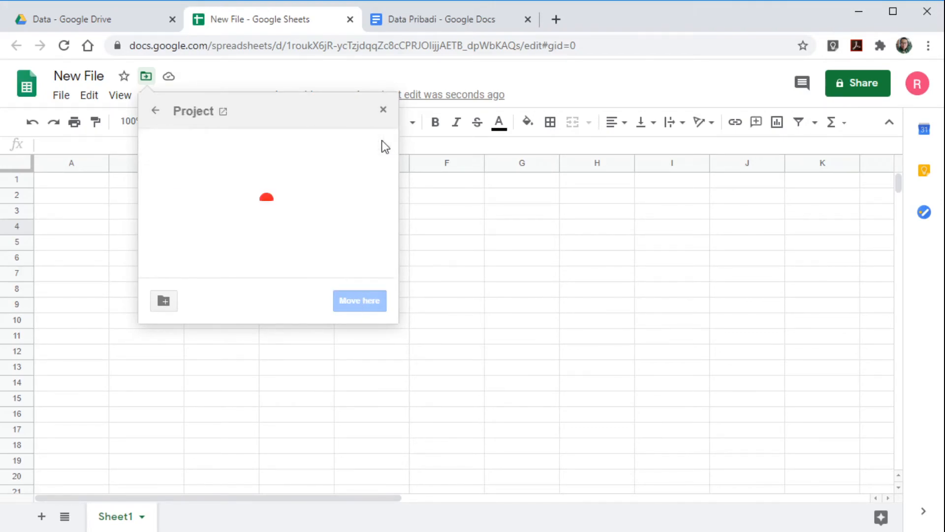
click(356, 302)
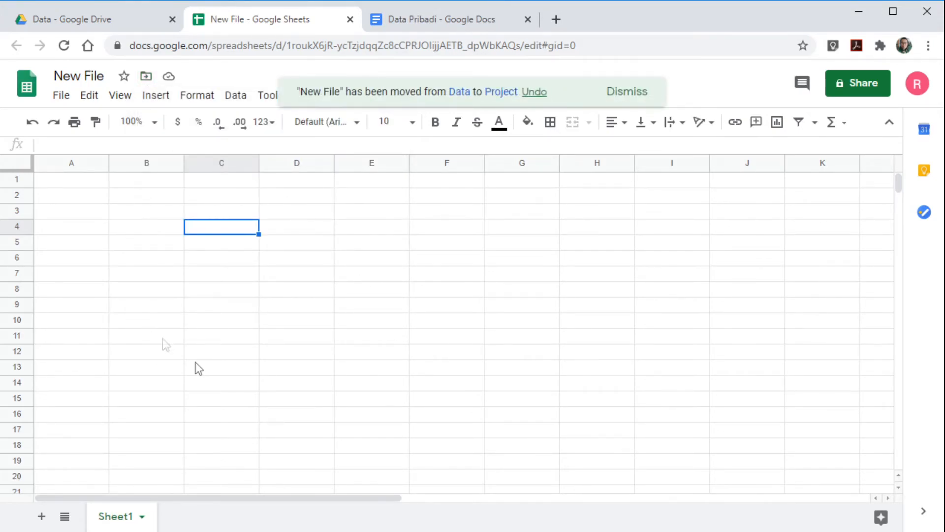
click(121, 245)
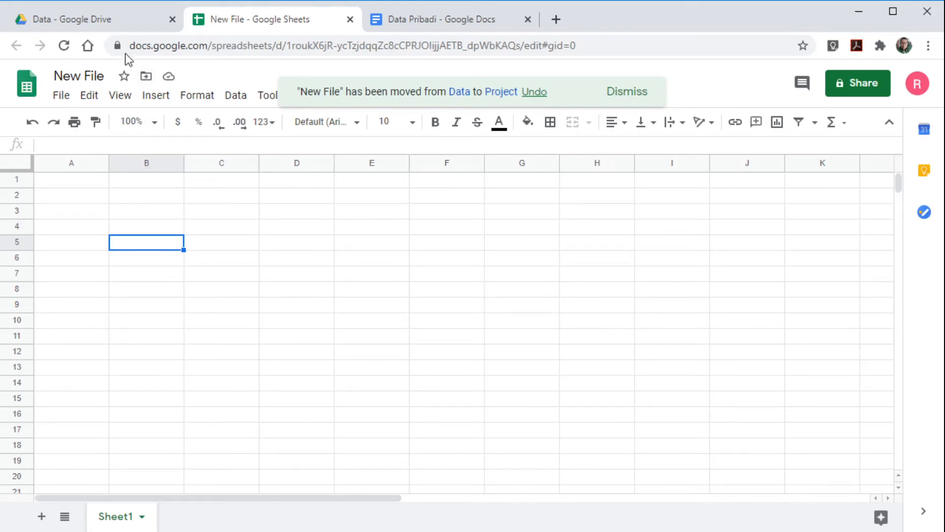
Create a blank Google Slides presentation in the Data folder of Google Drive and rename it as Present
click(95, 20)
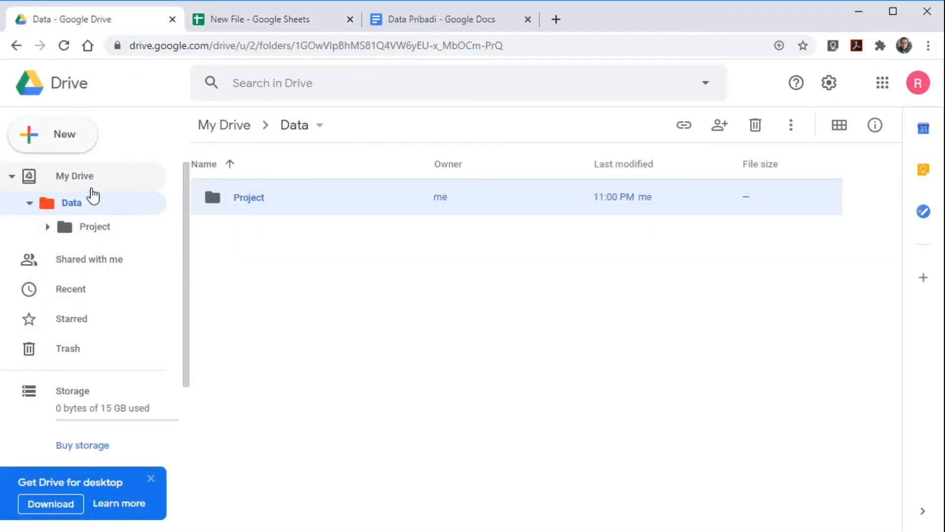
click(67, 140)
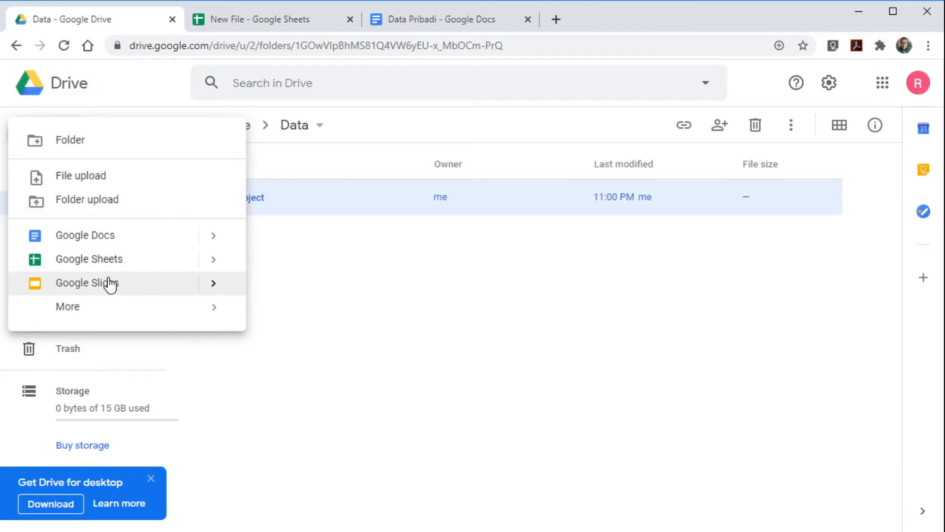
mouse_move(213, 295)
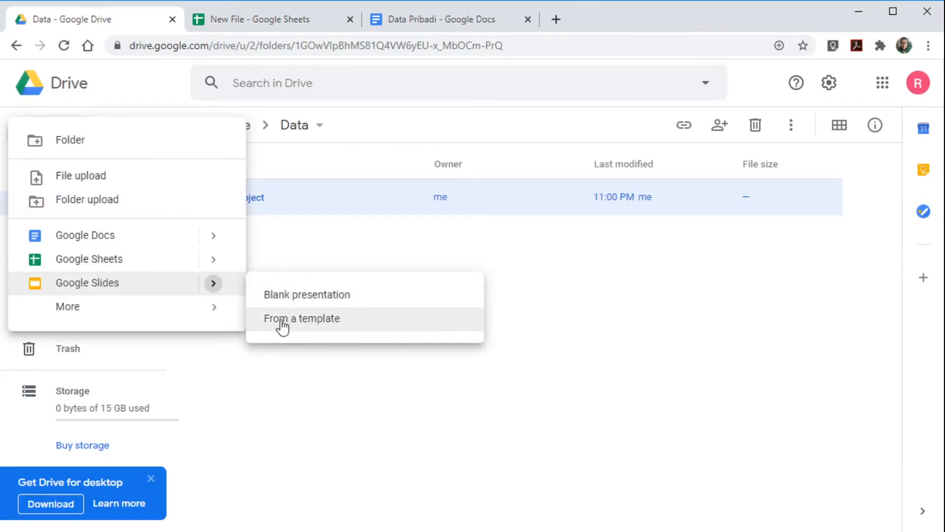
click(332, 295)
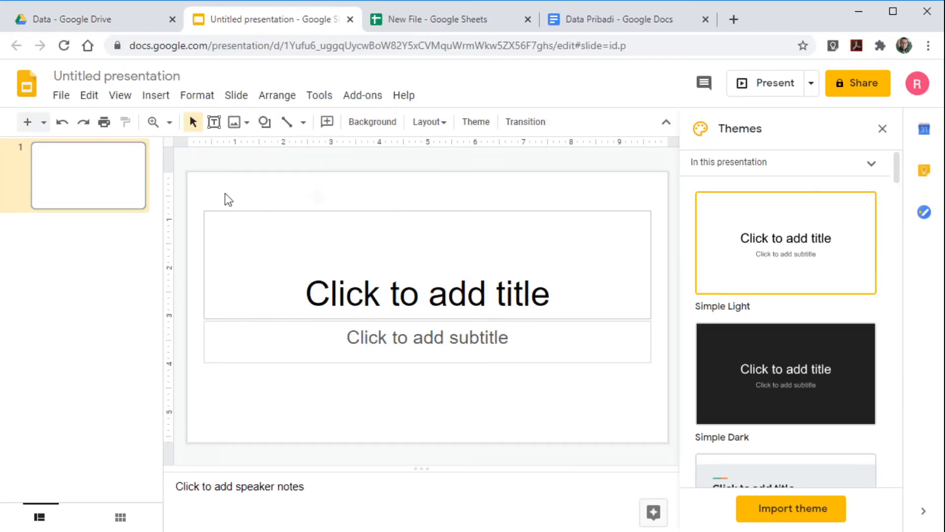
click(125, 76)
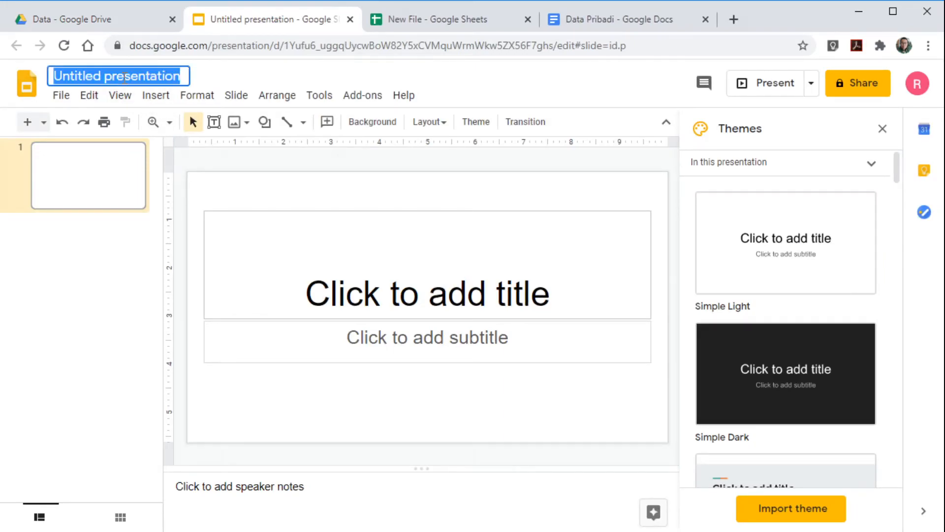
text(Present)
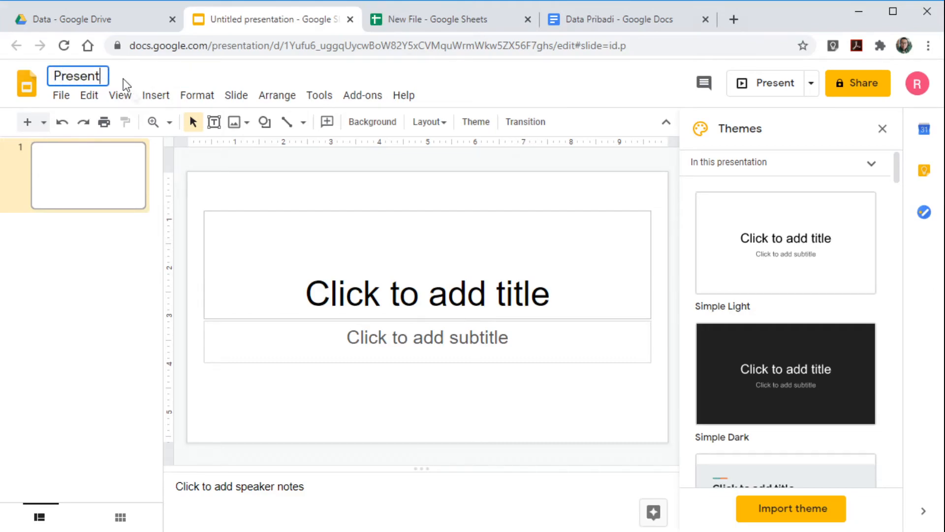
click(144, 263)
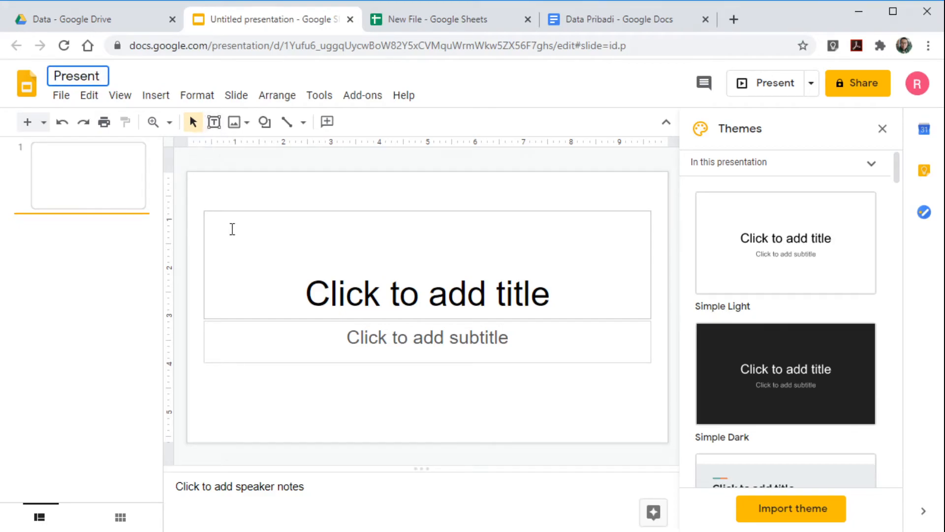
click(197, 74)
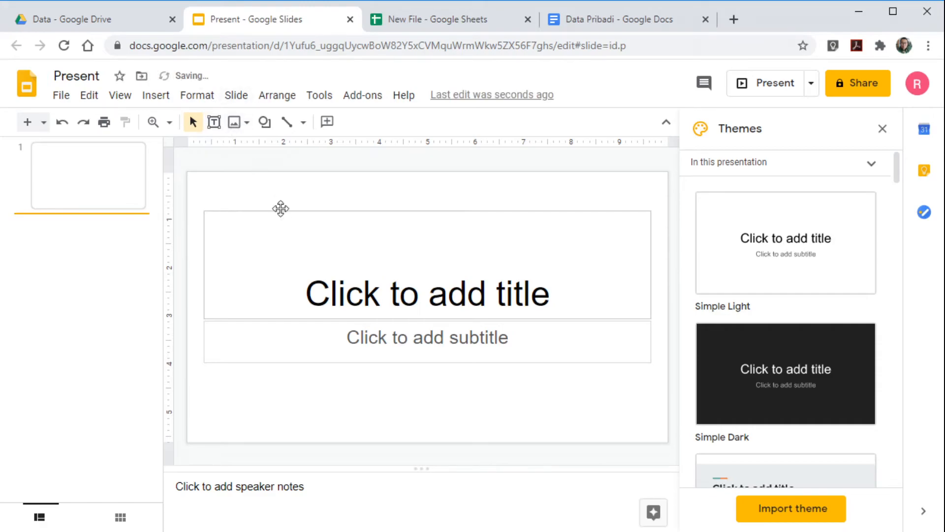
Move the Present presentation from the Data folder into the Project folder
click(142, 76)
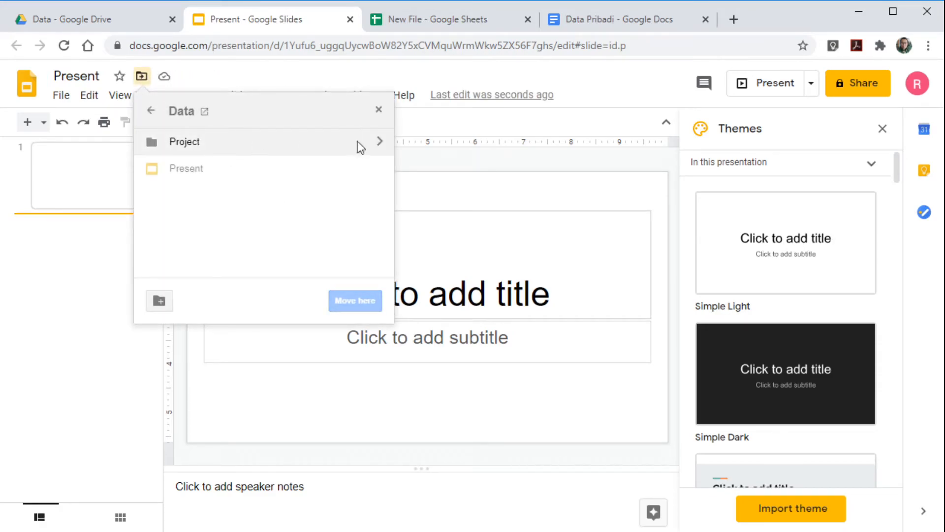
click(378, 143)
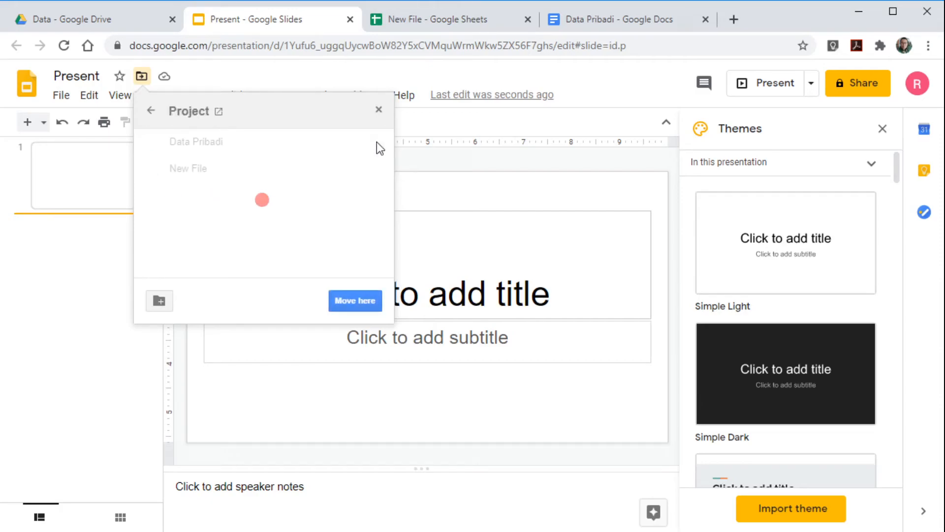
click(347, 298)
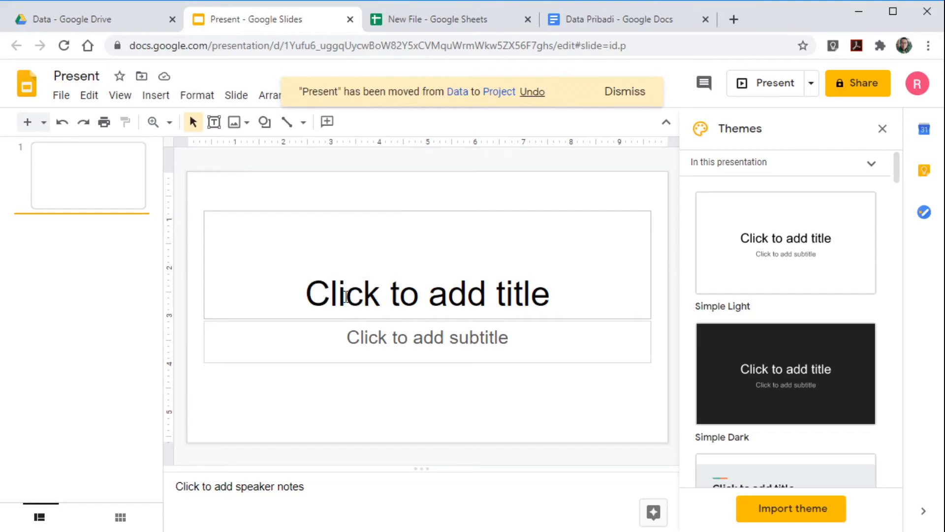
Search Google for "software" in a new browser tab and look through the results
click(101, 20)
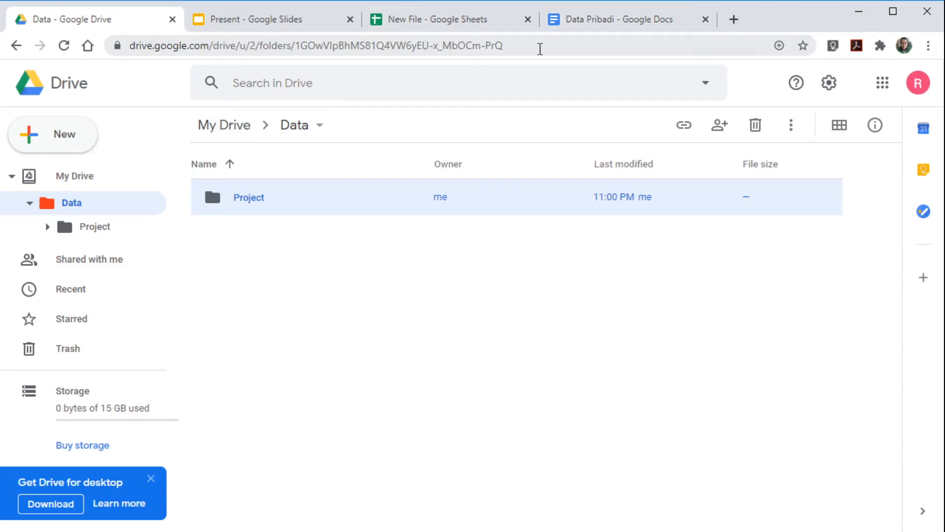
click(540, 47)
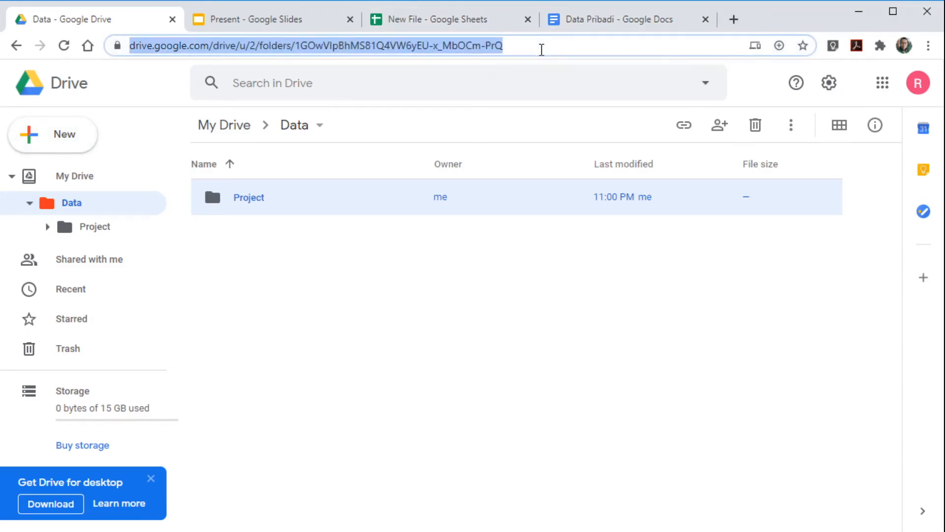
click(733, 20)
click(353, 236)
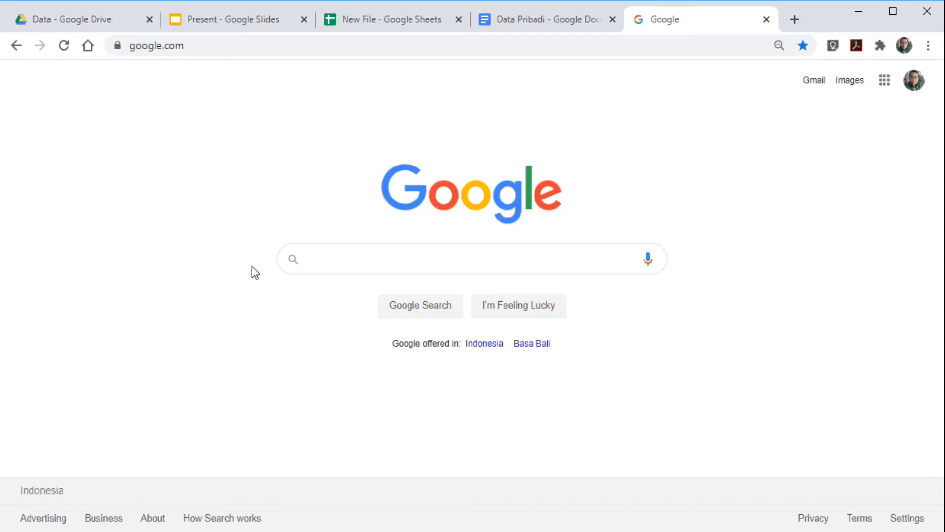
text(software)
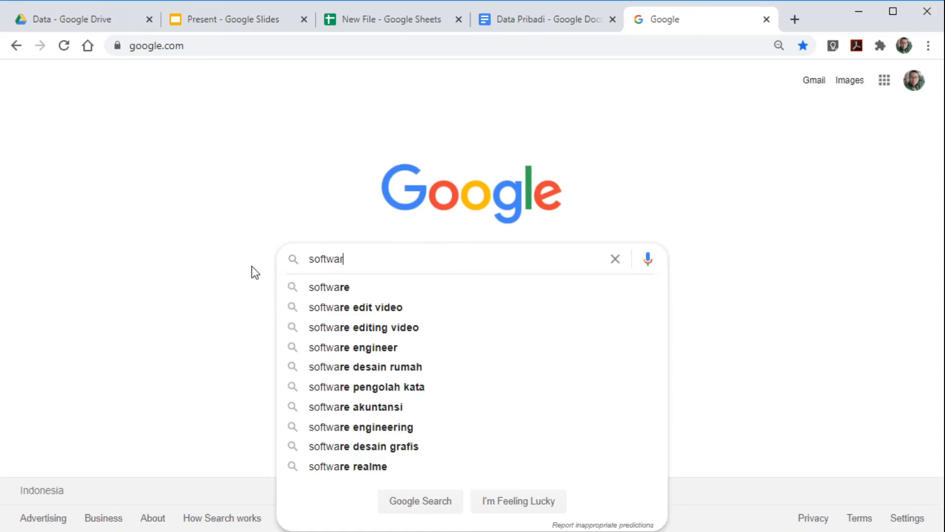
click(315, 295)
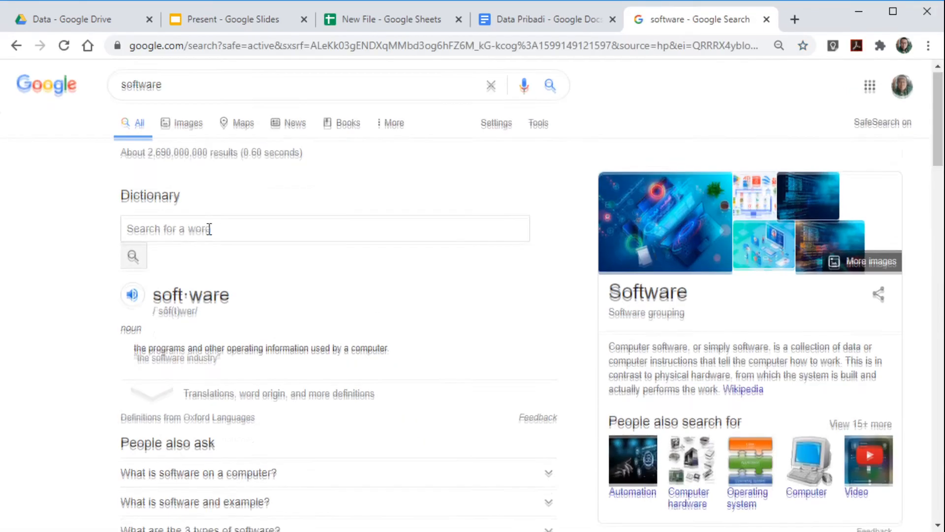
scroll(209, 230, down, 10)
scroll(208, 230, down, 5)
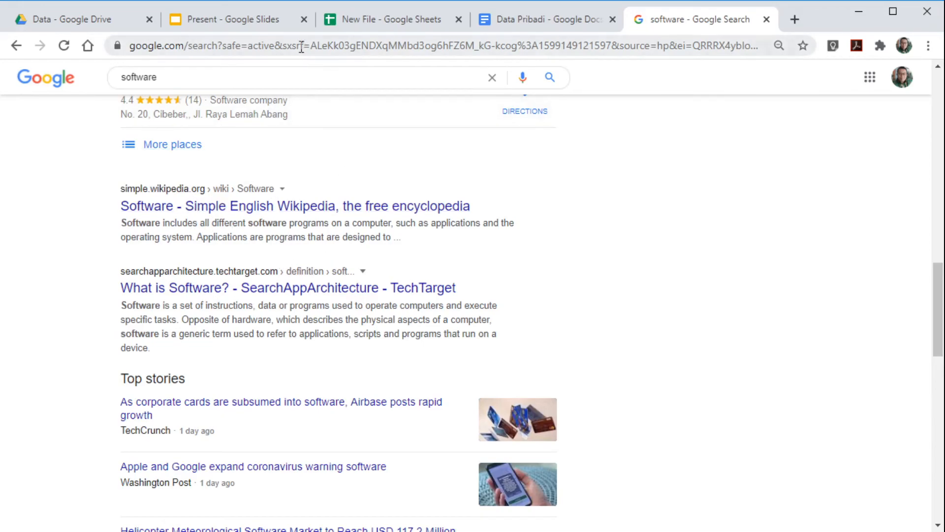
Create a blank Google Docs document by opening the address docs.new in the browser tab with the software search
click(59, 20)
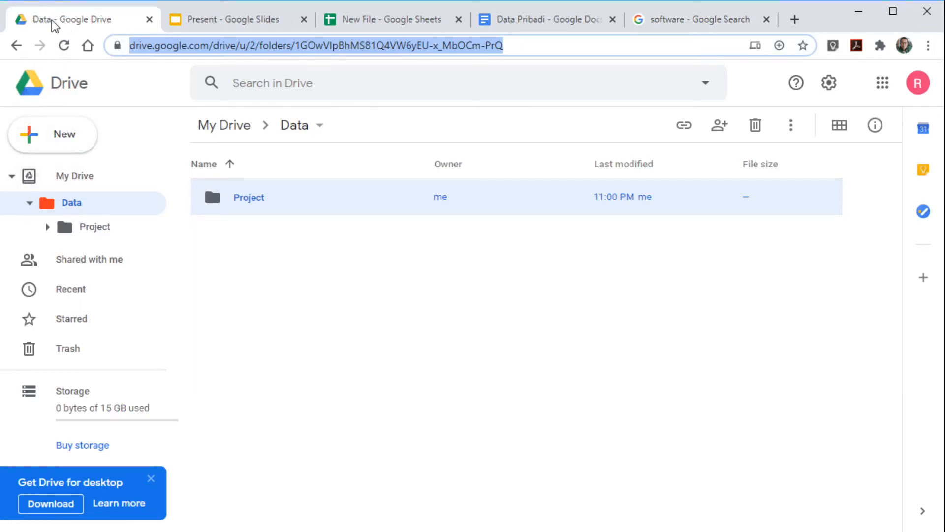
click(679, 23)
click(198, 45)
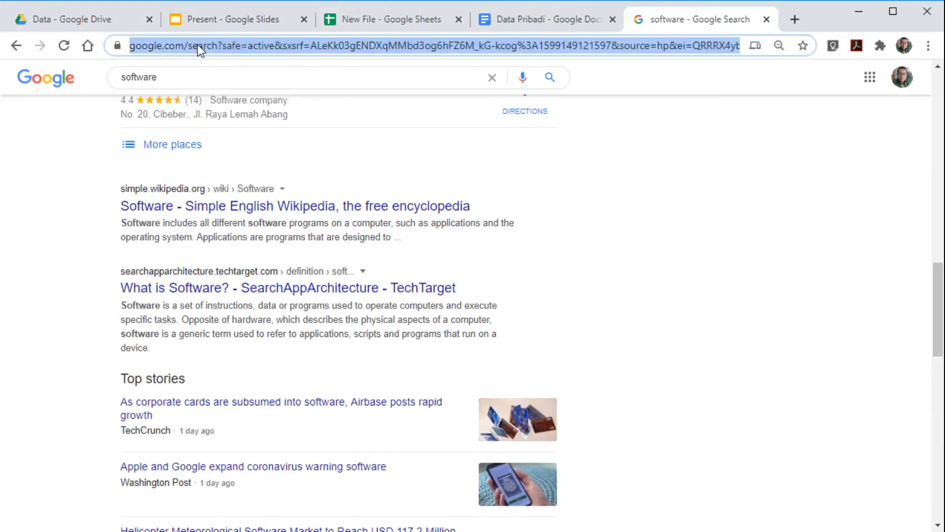
text(docs.new)
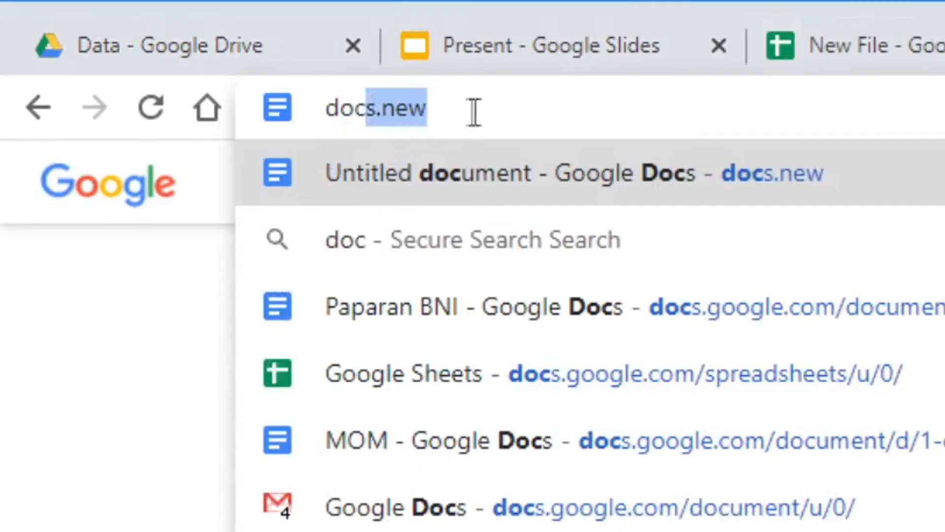
key(Return)
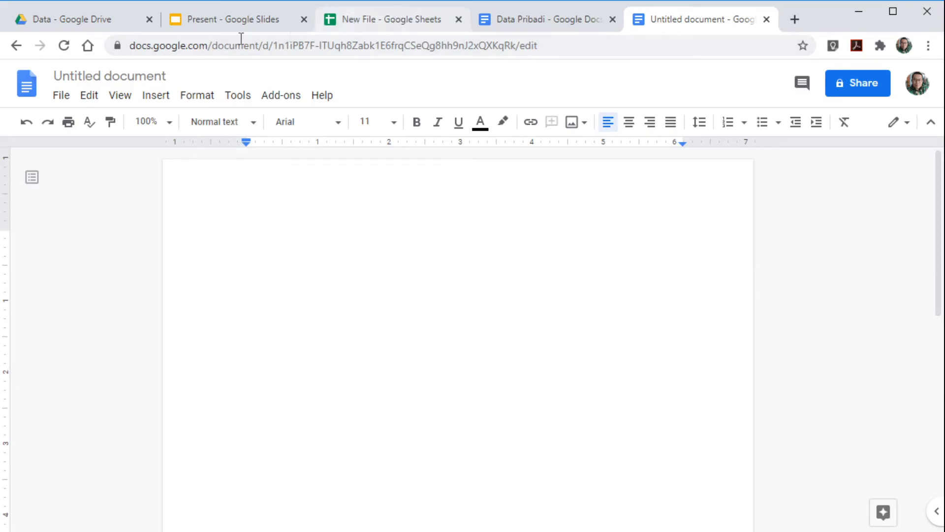
Create a blank Google Sheets spreadsheet by opening the address sheets.new in the browser tab with the untitled document
click(210, 46)
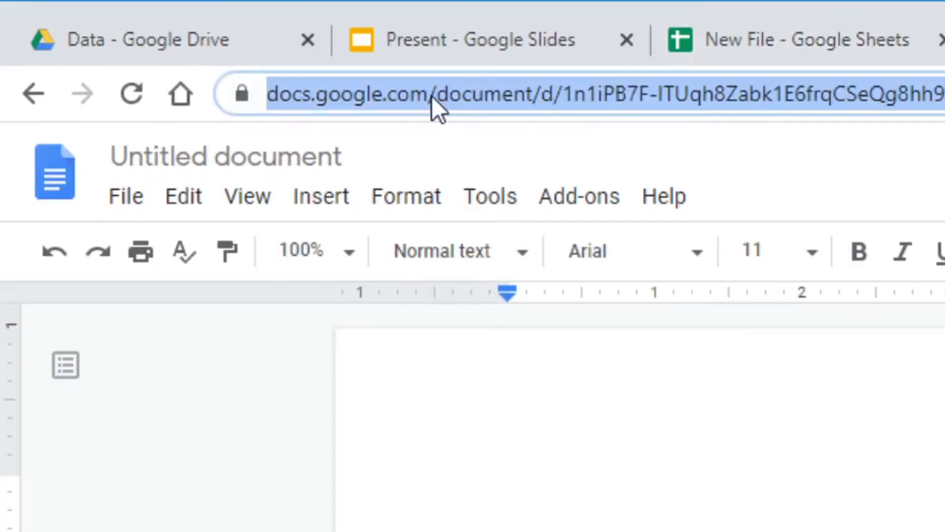
text(sheets)
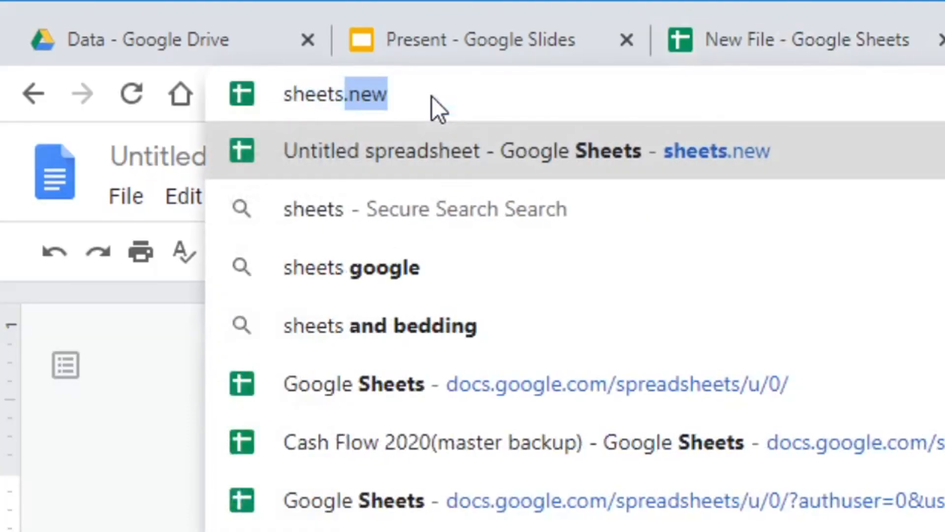
key(Return)
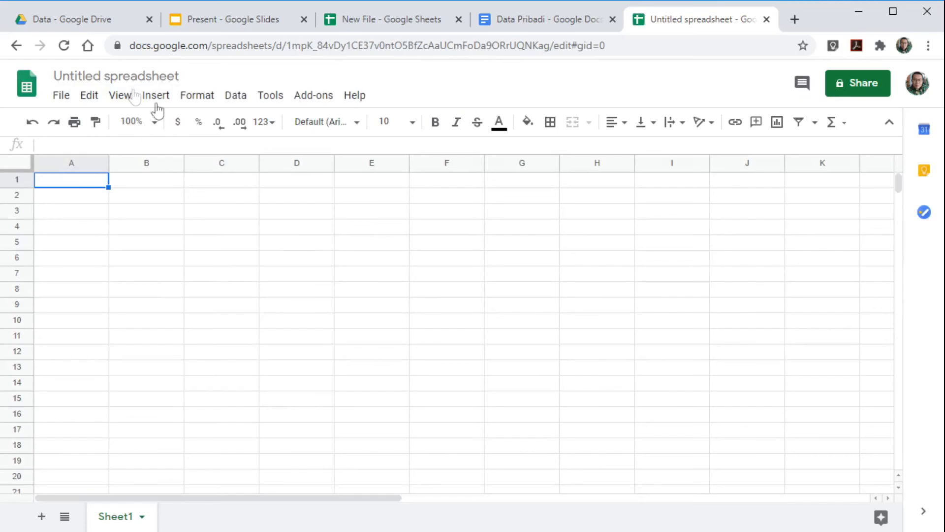
Create a blank Google Slides presentation by opening the address deck.new in the browser tab with the untitled spreadsheet
click(545, 46)
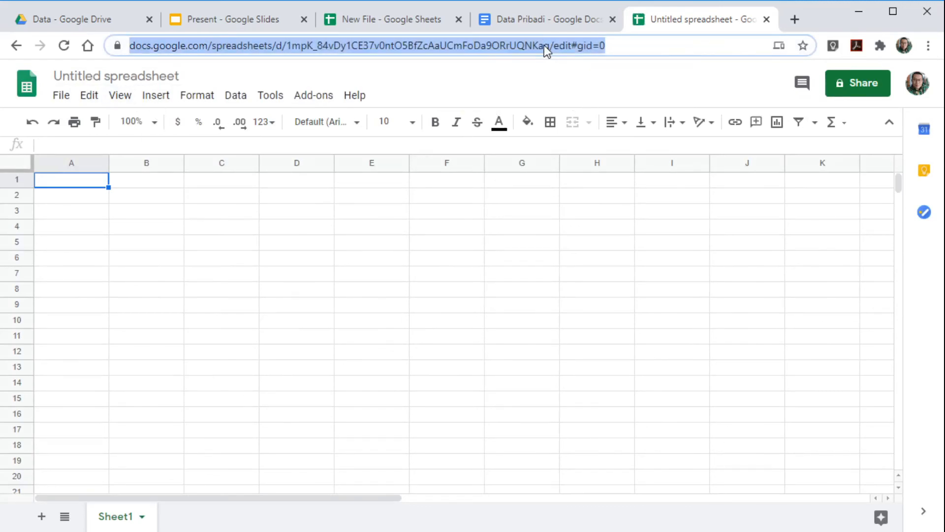
text(deck.new)
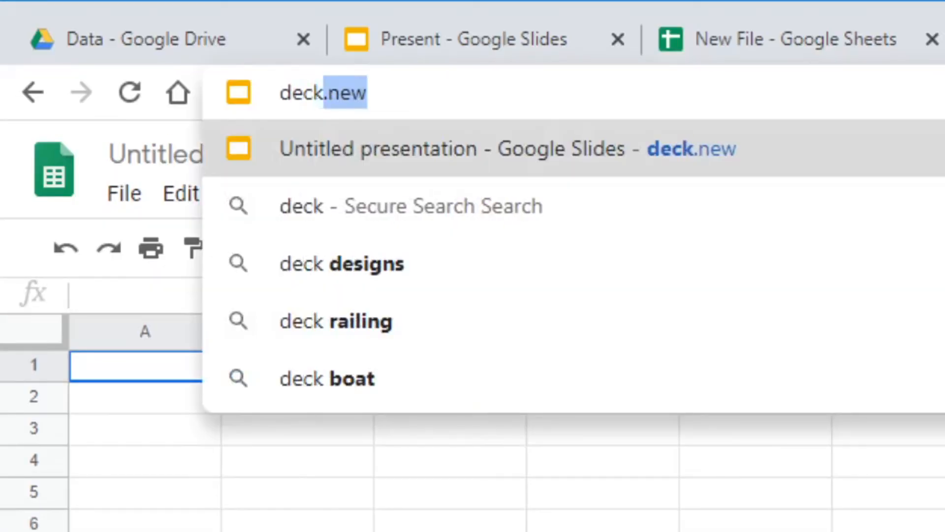
key(Return)
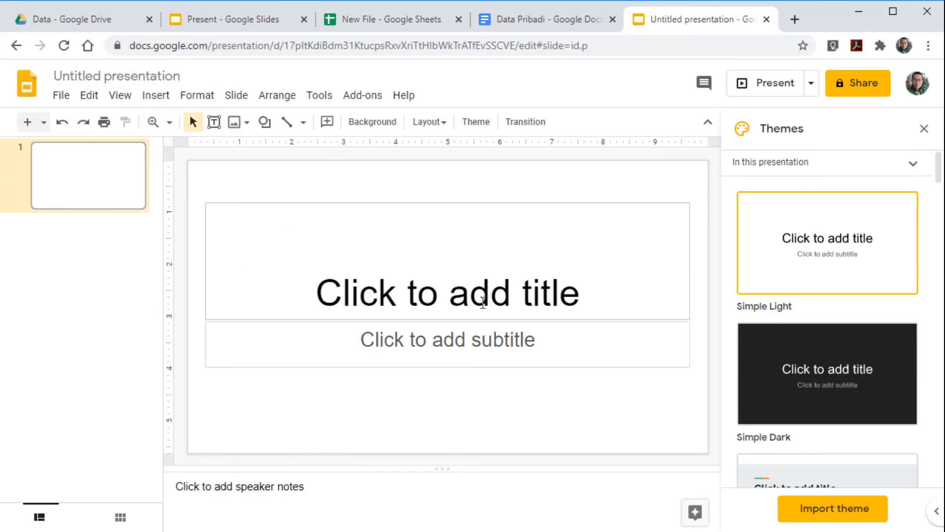
Try the Geometric theme on the untitled presentation and replace it with the Plum theme
drag(939, 326, 944, 383)
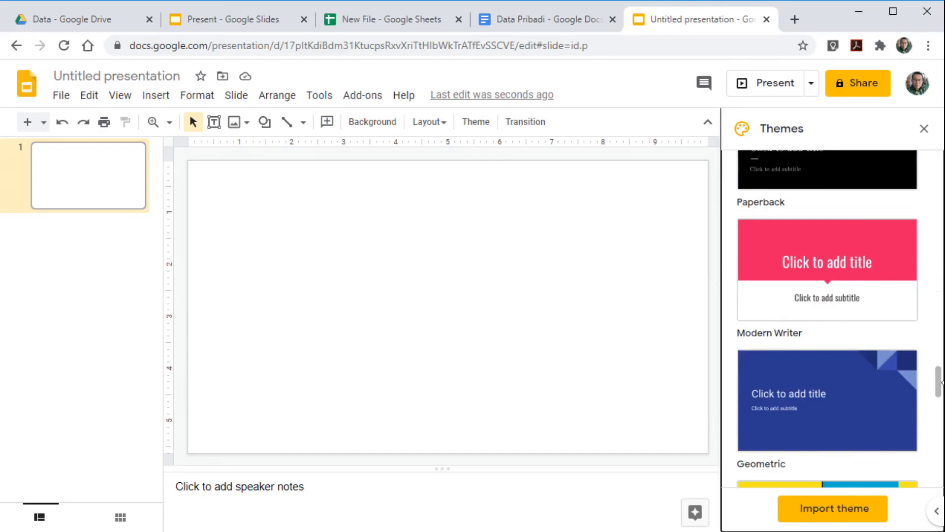
click(793, 392)
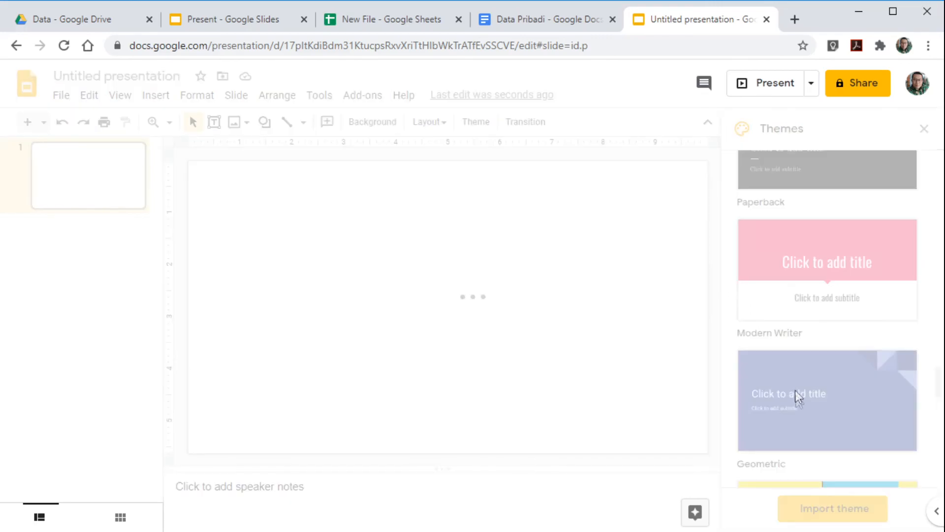
scroll(802, 285, up, 6)
click(796, 270)
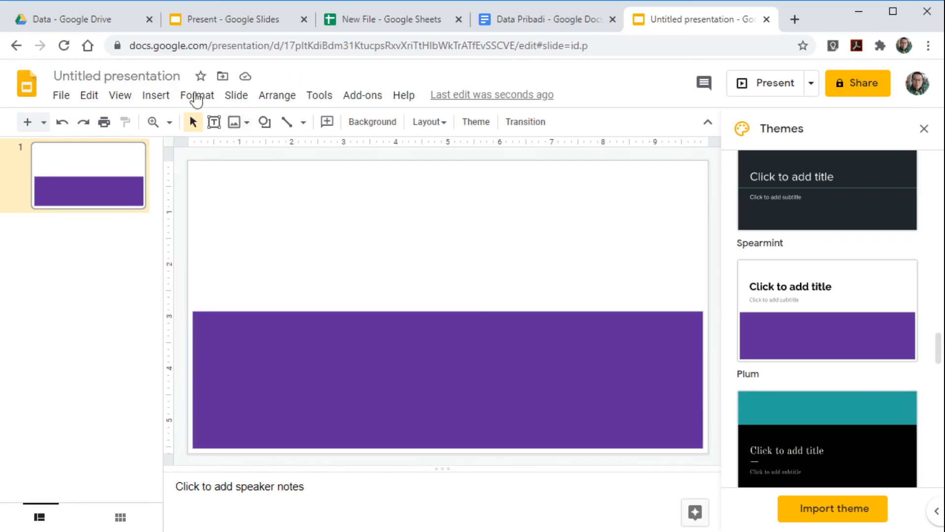
Return to the Data folder in Google Drive and deselect the Project folder
click(95, 19)
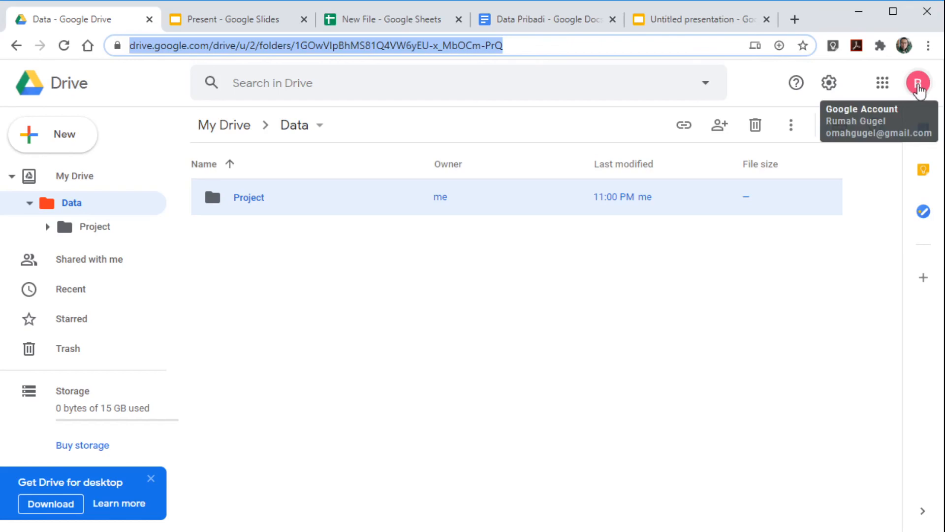
click(317, 317)
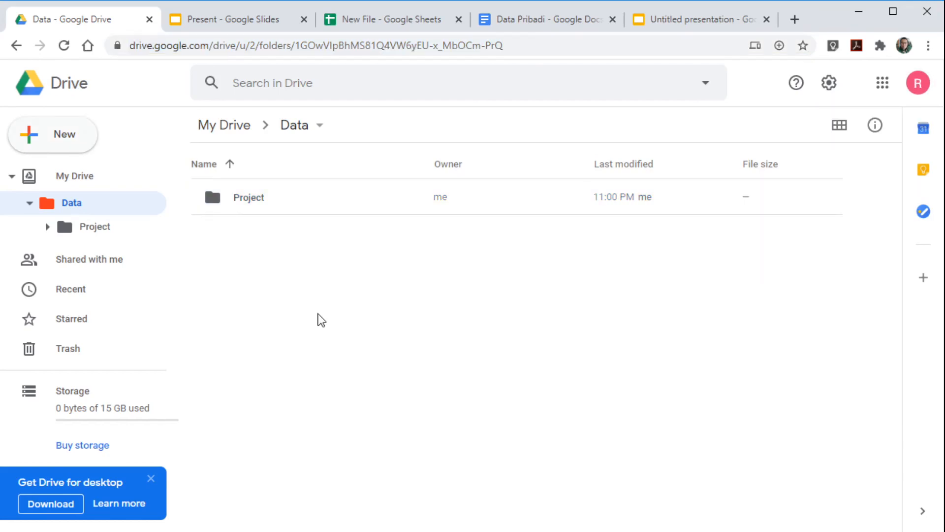